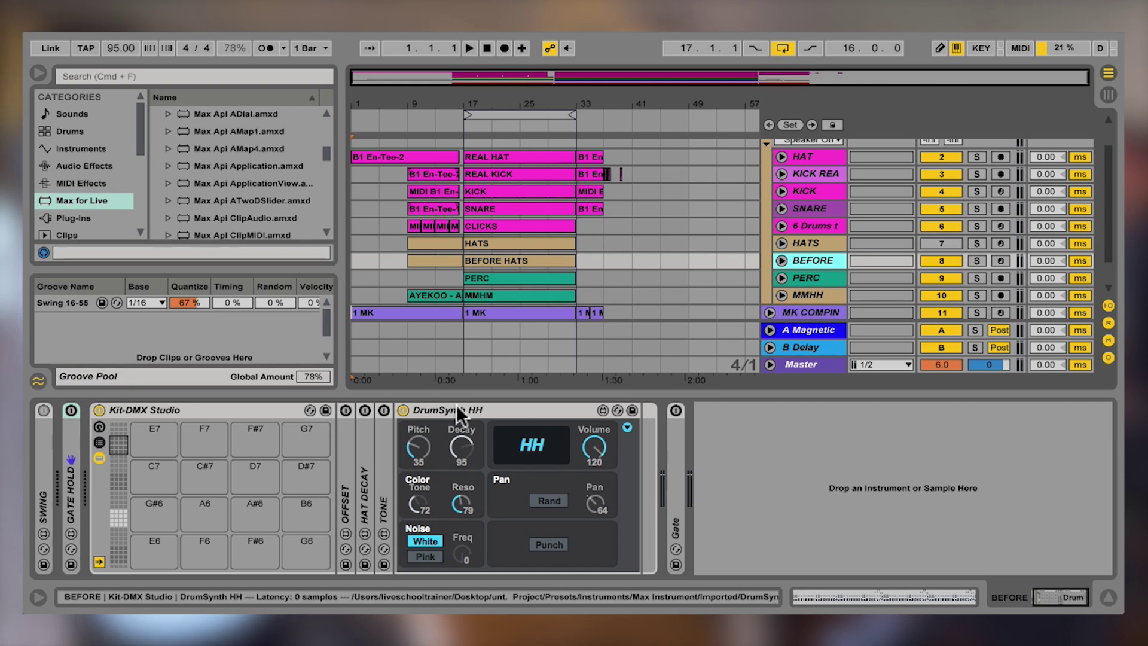
Solo the BEFORE track, audition its BEFORE HATS clip with the notes open, and return to the track's devices
left_click(973, 262)
left_click(782, 261)
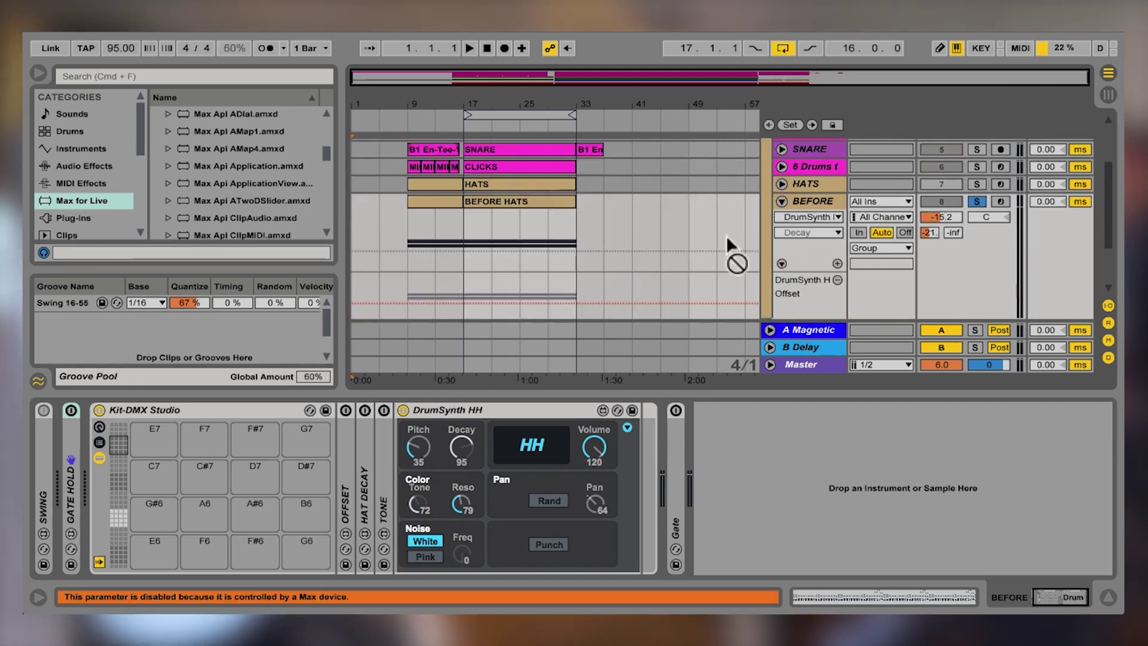
double_click(537, 202)
key("space")
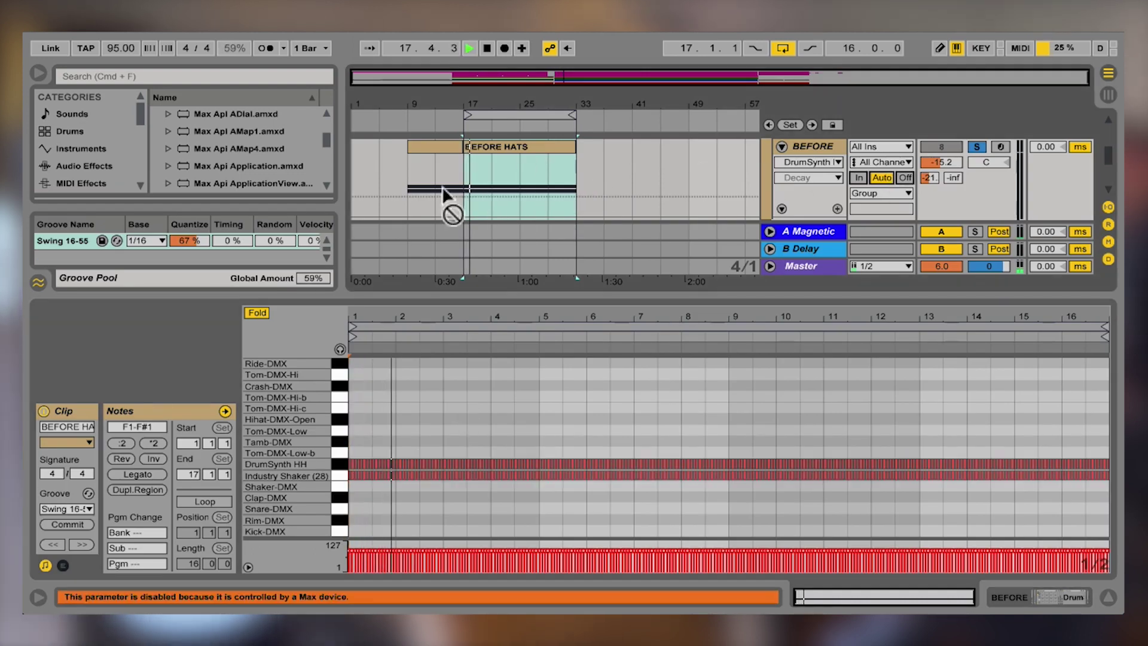
left_click(780, 146)
left_click(1076, 598)
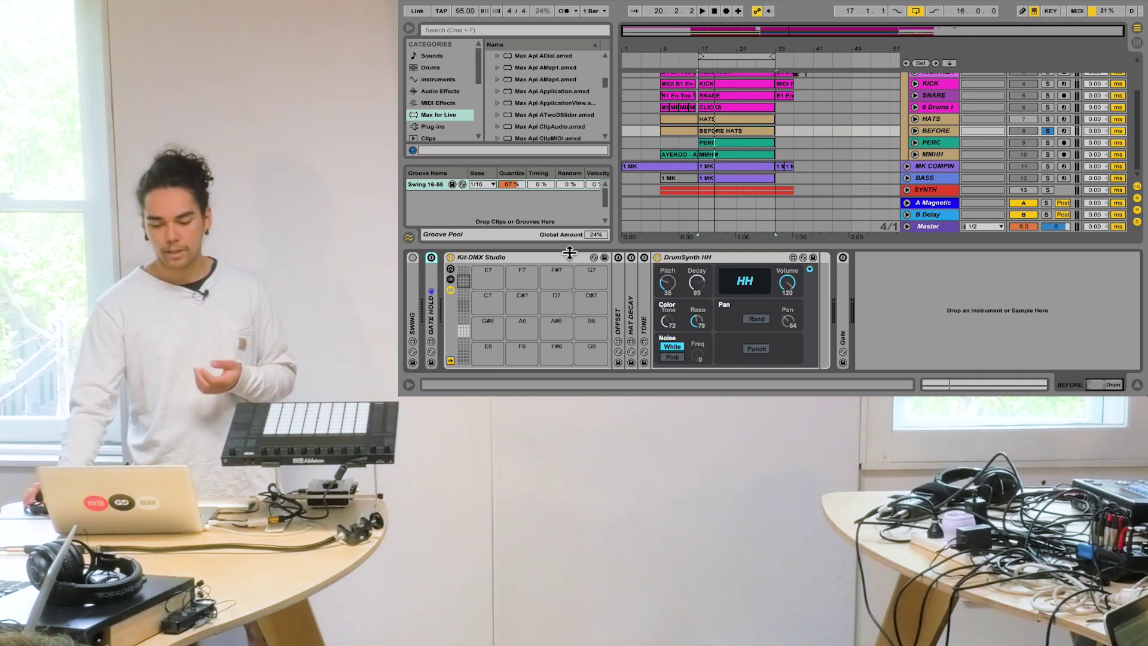
Expand and enable the HAT DECAY LFO on the BEFORE track and play the soloed hats
left_click(629, 326)
double_click(629, 319)
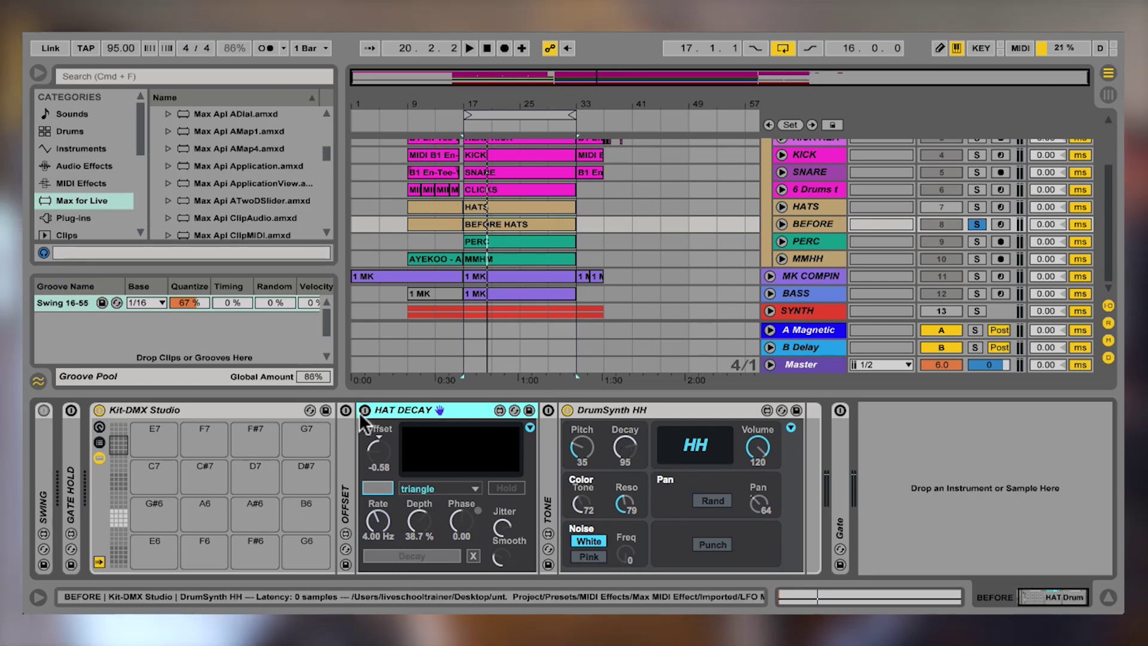
left_click(364, 409)
key("space")
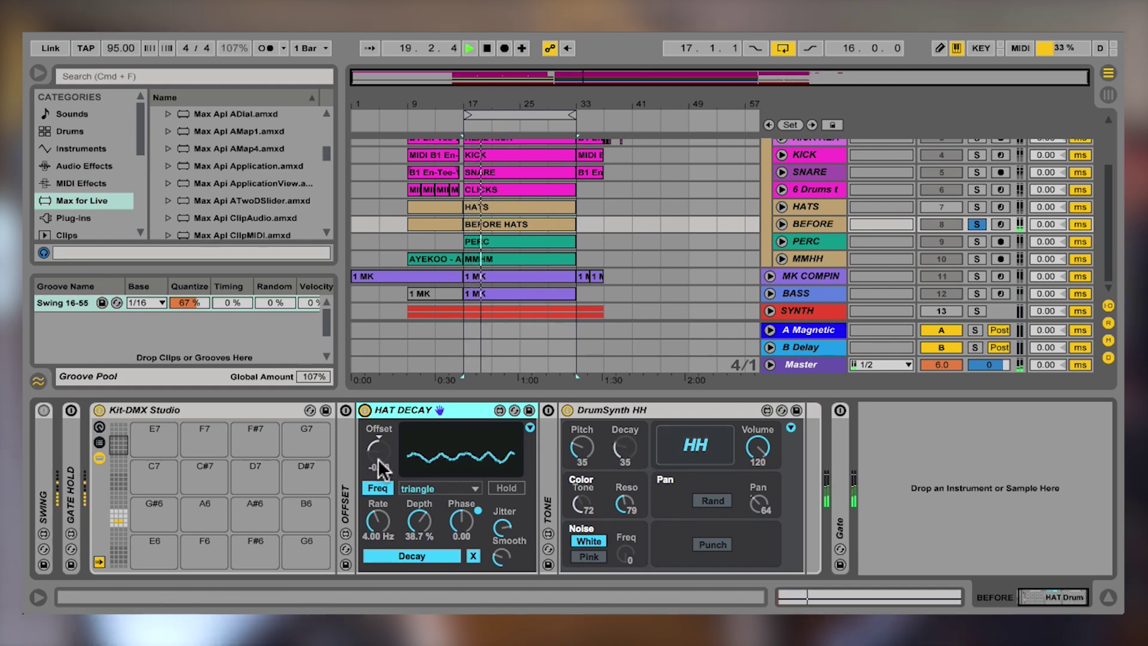
Vary the HAT DECAY offset by hand, and expand and enable the OFFSET LFO that modulates it
left_click_drag(378, 463, 378, 445)
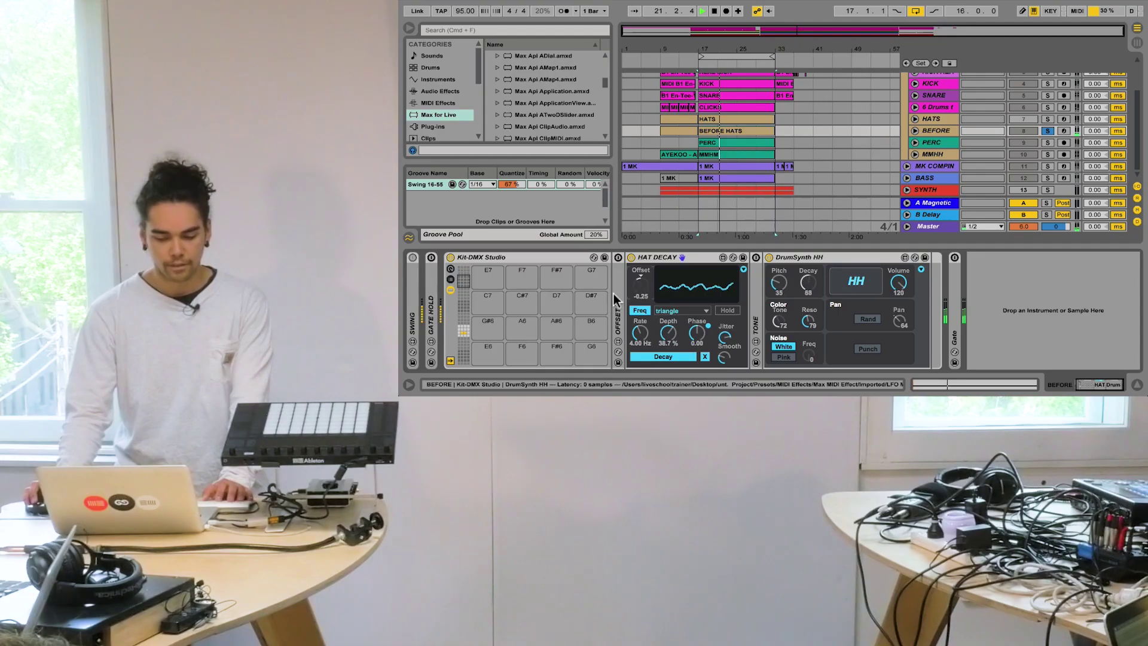
double_click(615, 295)
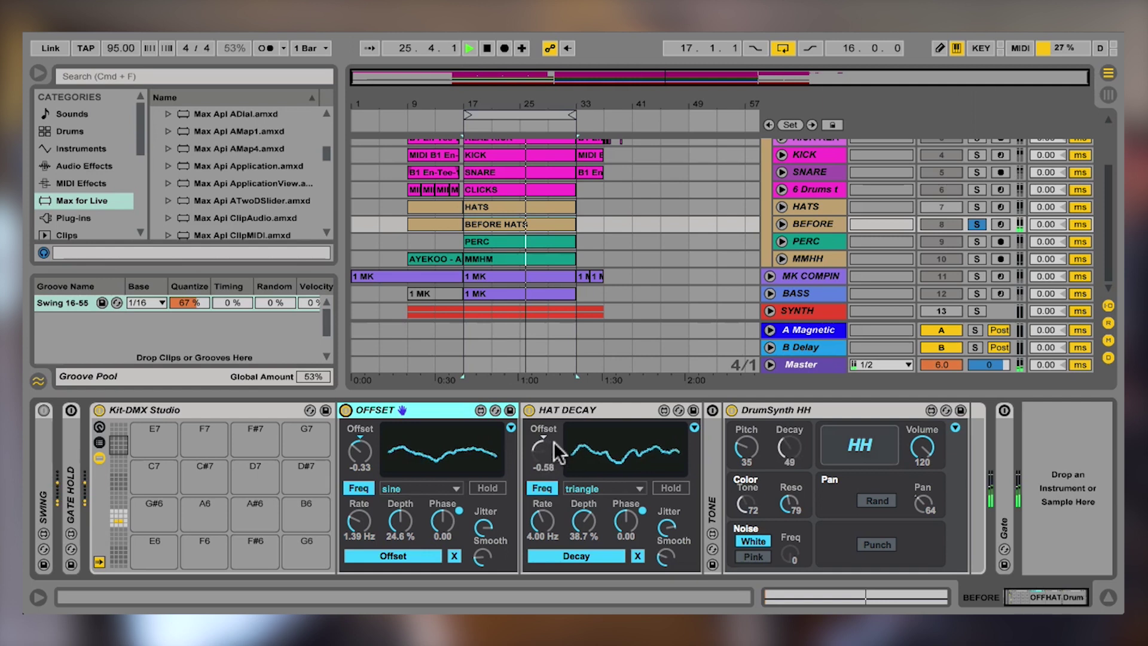
left_click_drag(528, 464, 571, 473)
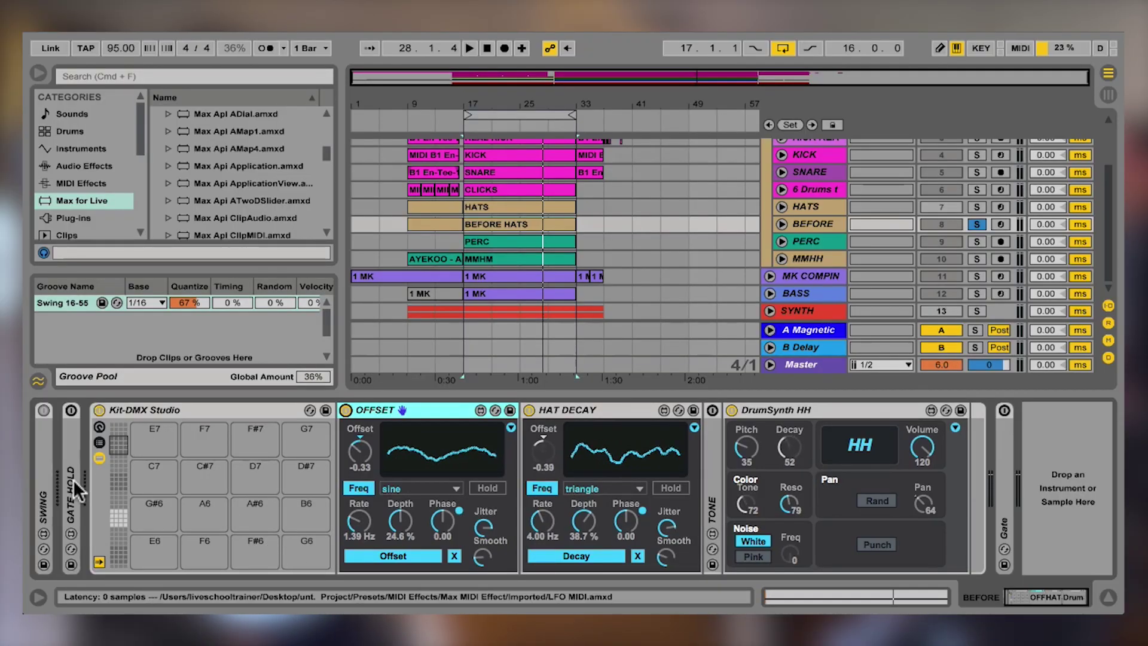
Expand and enable the TONE LFO and play the hats while viewing its effect on DrumSynth HH
left_click(712, 505)
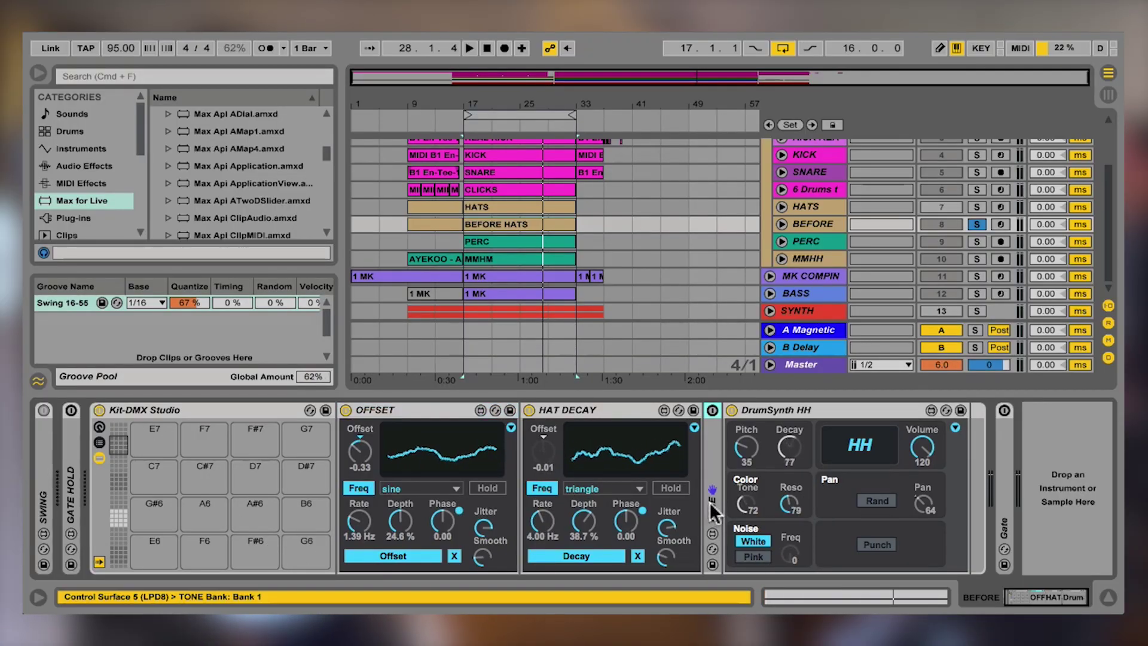
double_click(712, 469)
left_click(711, 410)
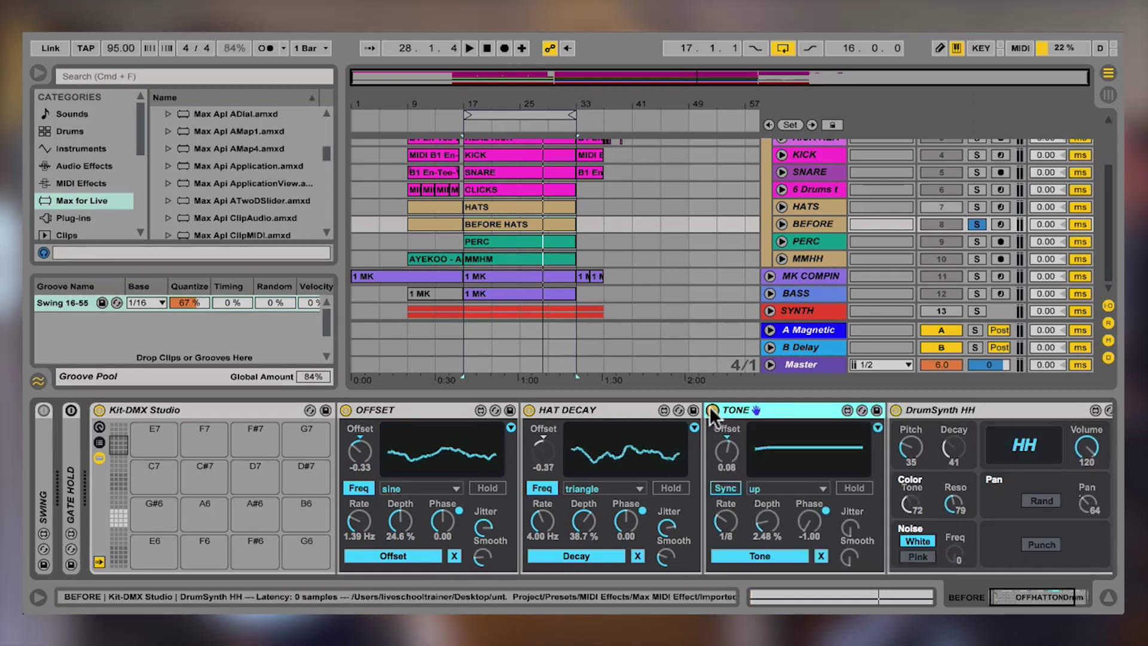
key("space")
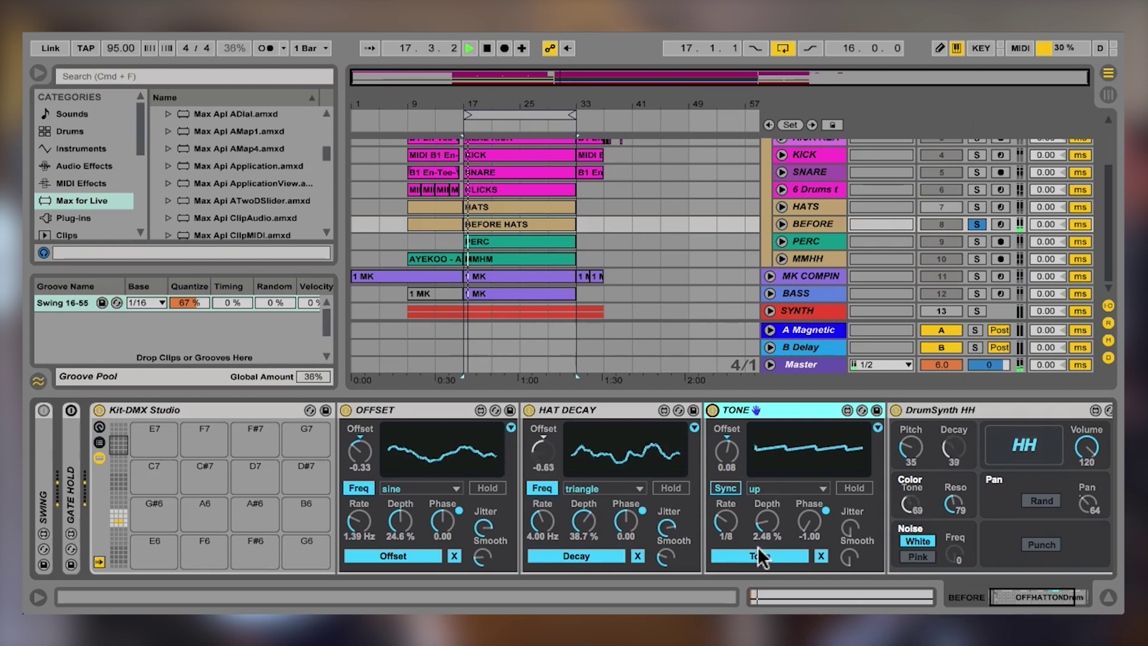
left_click_drag(1021, 590, 1035, 593)
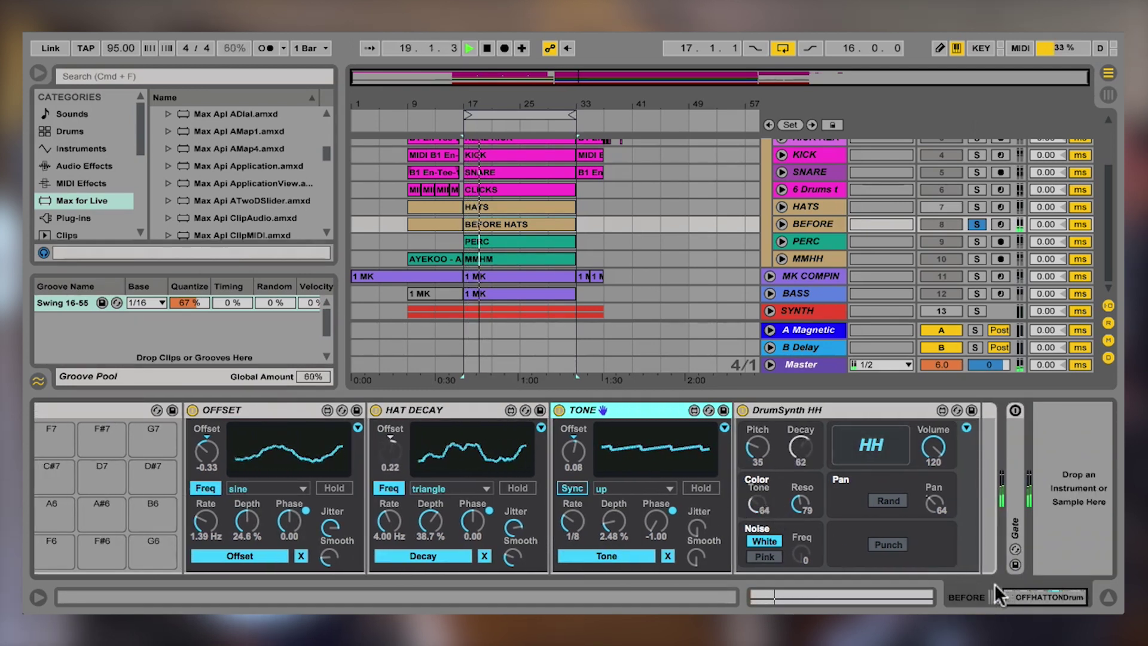
left_click(1042, 596)
Replace the solo on BEFORE with a solo on the DRUMS group, setting the group's volume to -5.9 dB
scroll(983, 206, "up", 3)
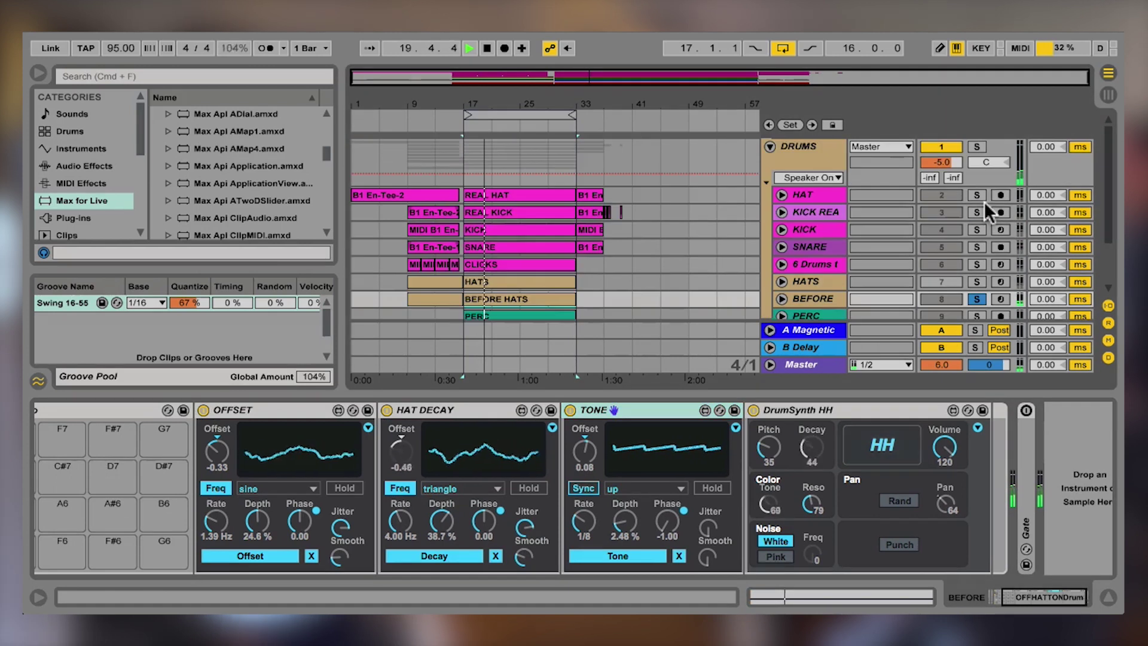
left_click(978, 297)
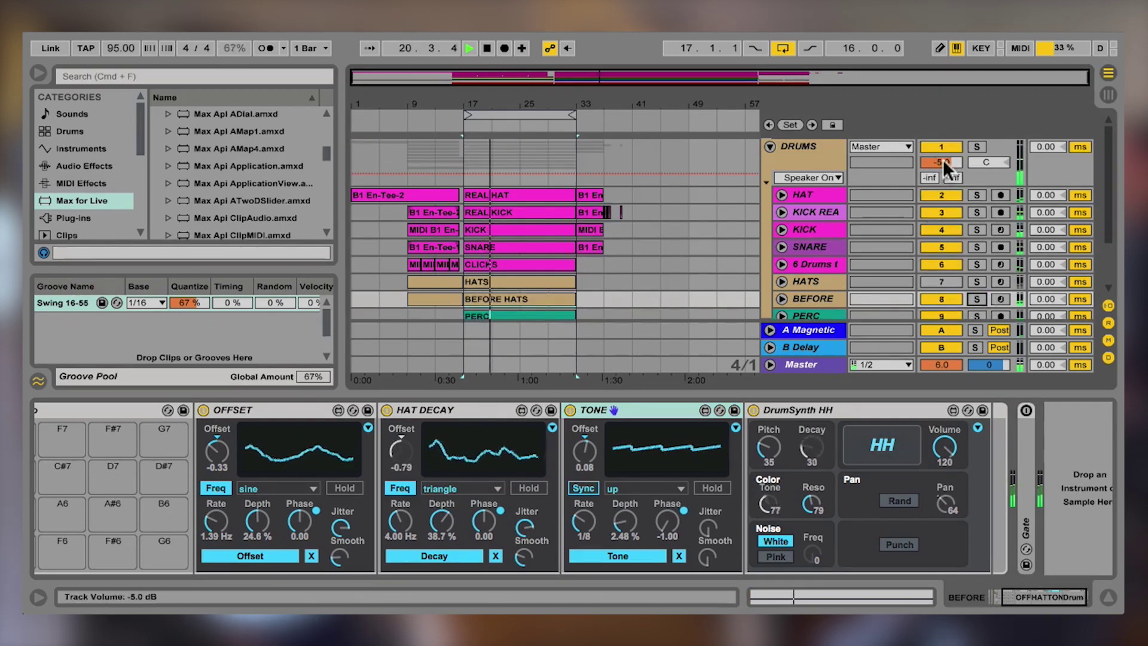
left_click_drag(935, 160, 935, 165)
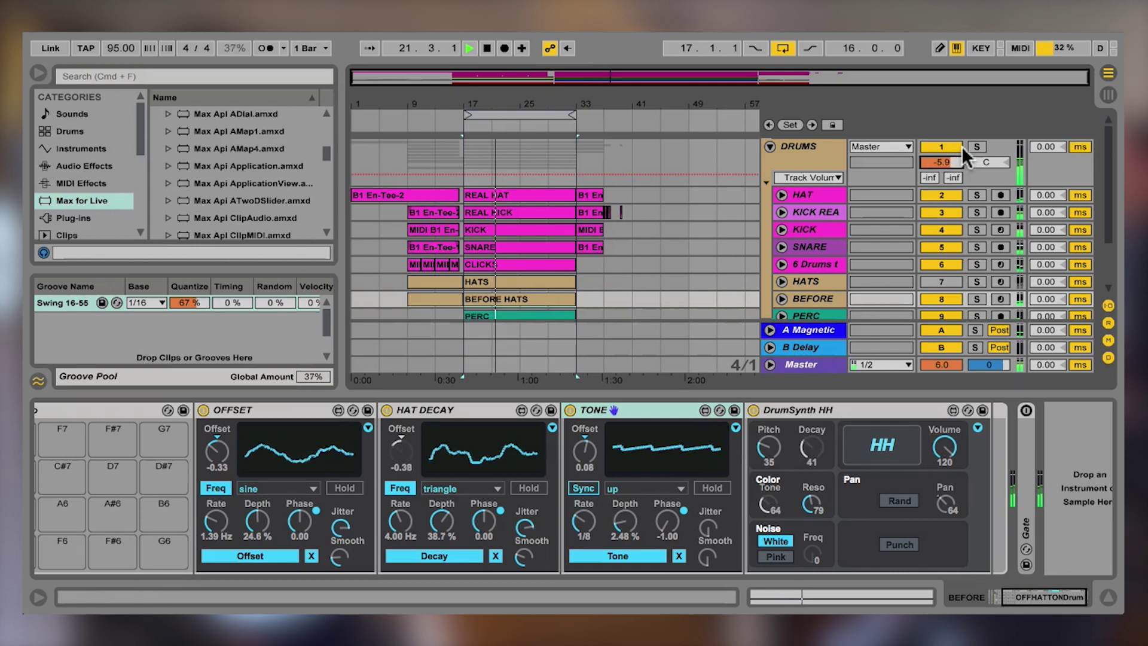
left_click(974, 146)
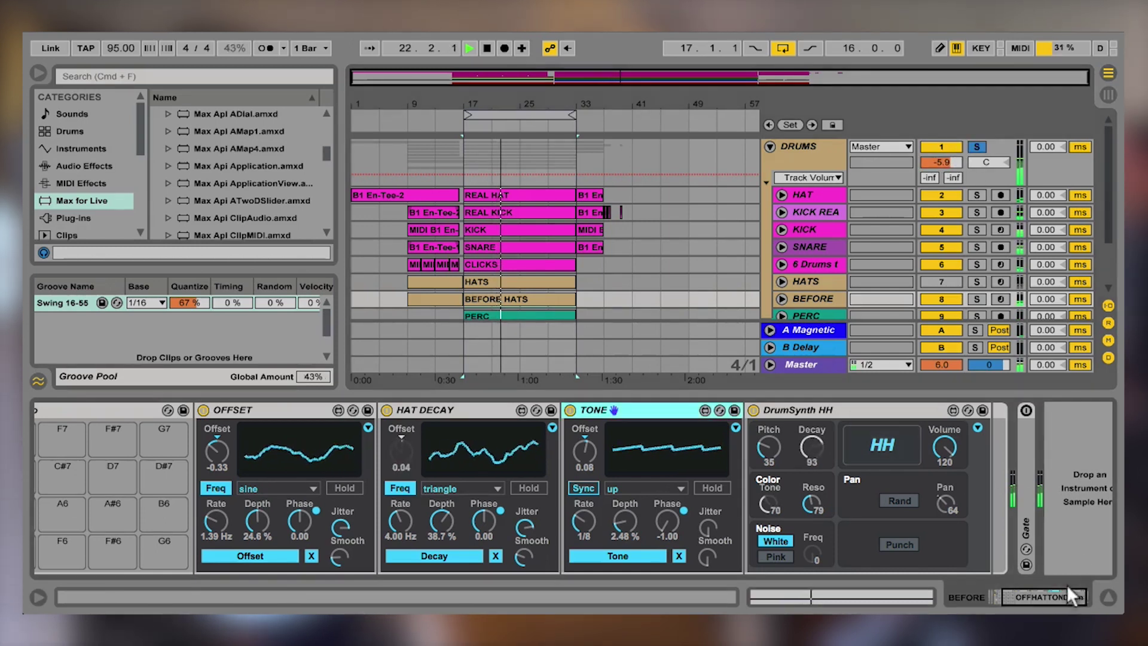
Set the Swing 16-55 groove's timing to 100% and expand the SWING LFO mapped to the global groove amount
left_click_drag(1046, 591, 1017, 591)
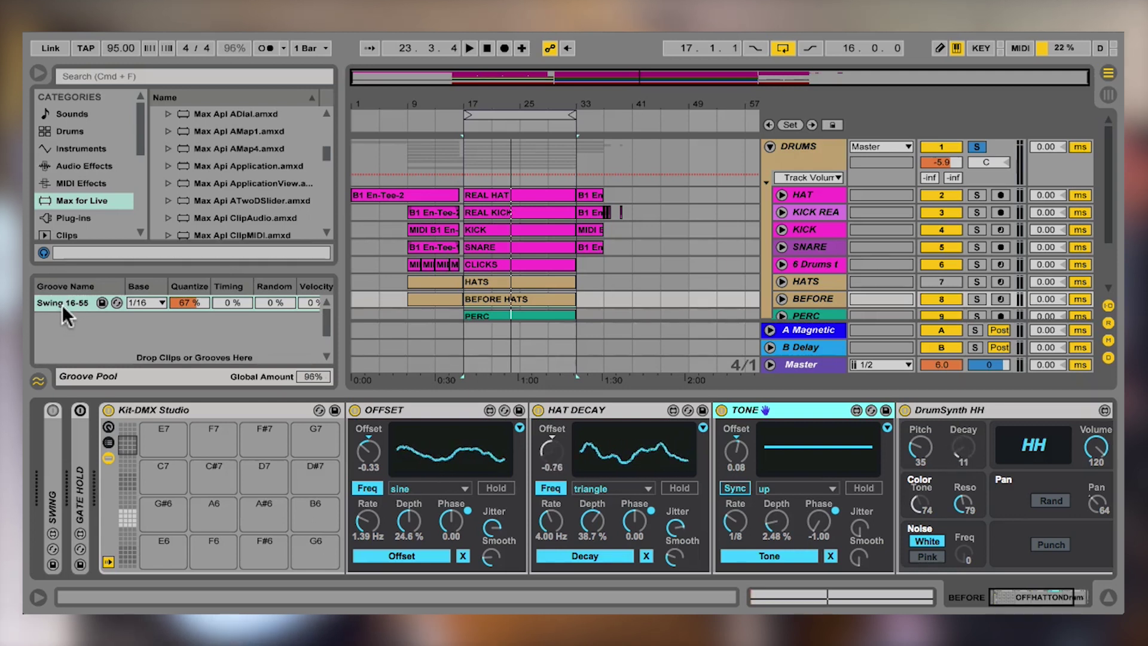
mouse_move(227, 301)
left_mouse_down()
mouse_move(227, 263)
mouse_move(228, 302)
left_mouse_up()
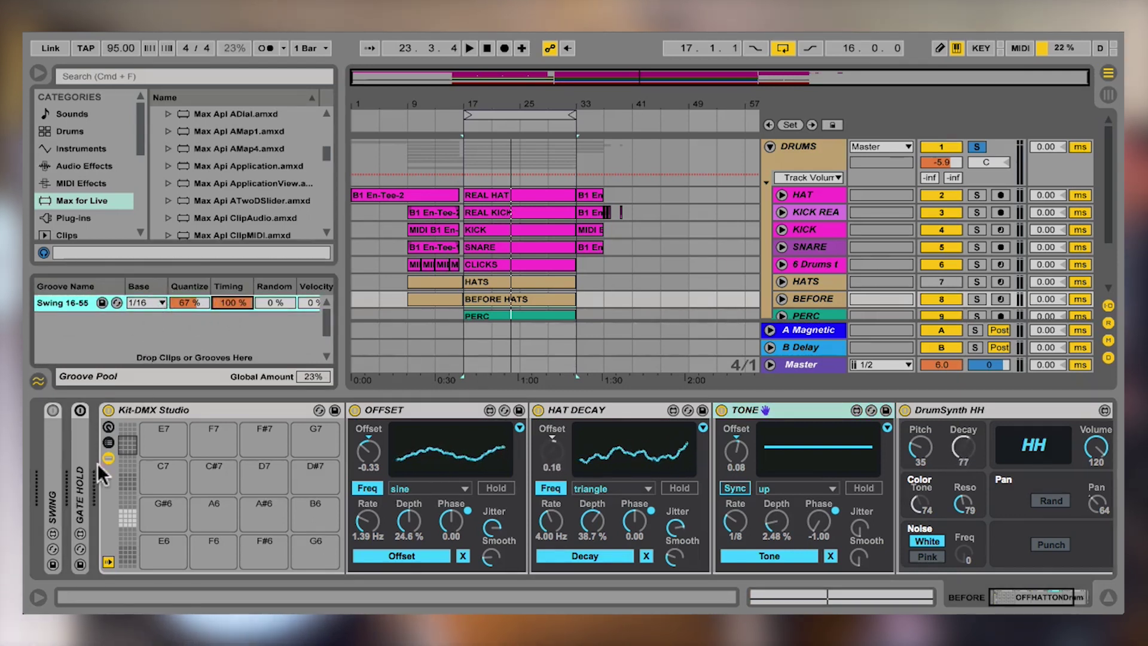
double_click(56, 494)
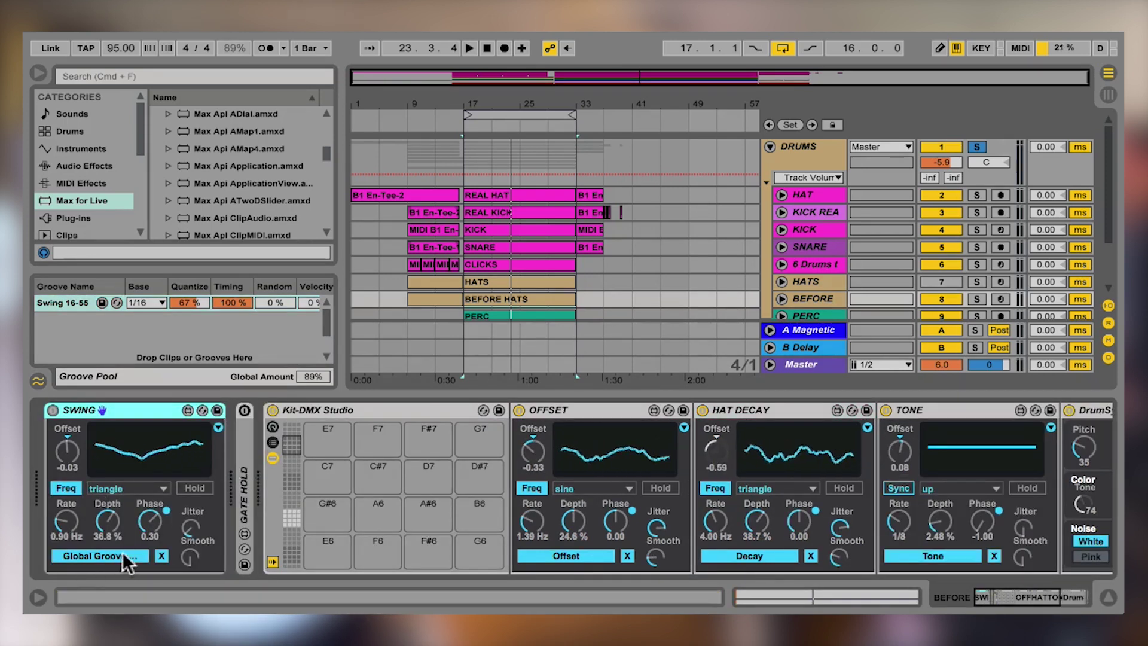
left_click(296, 374)
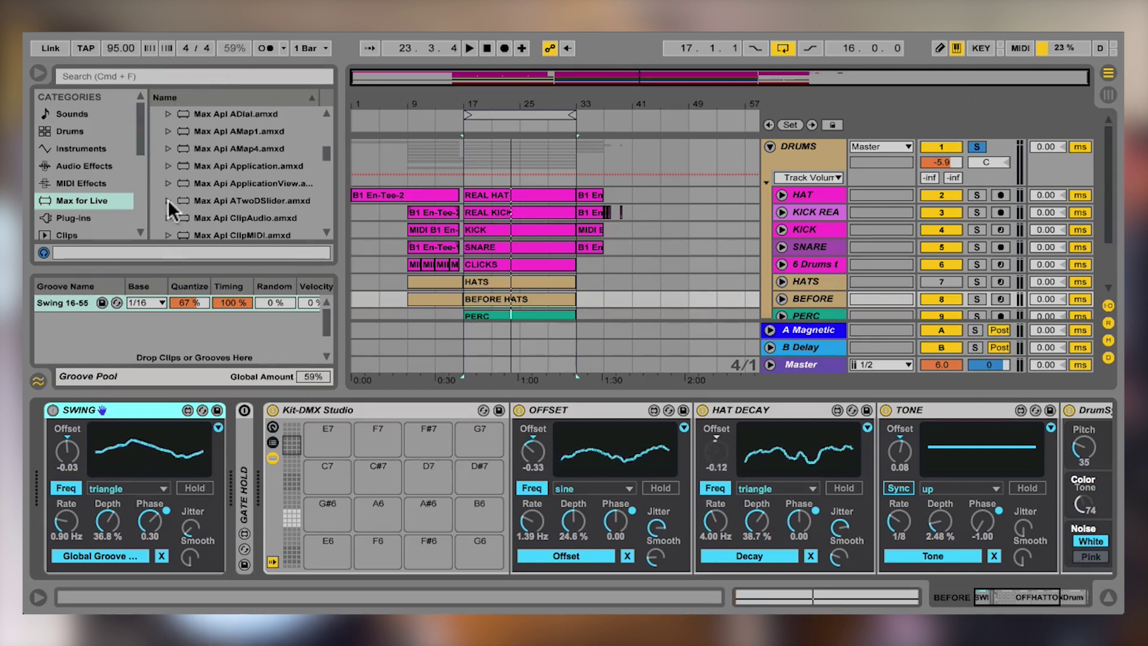
left_click(52, 409)
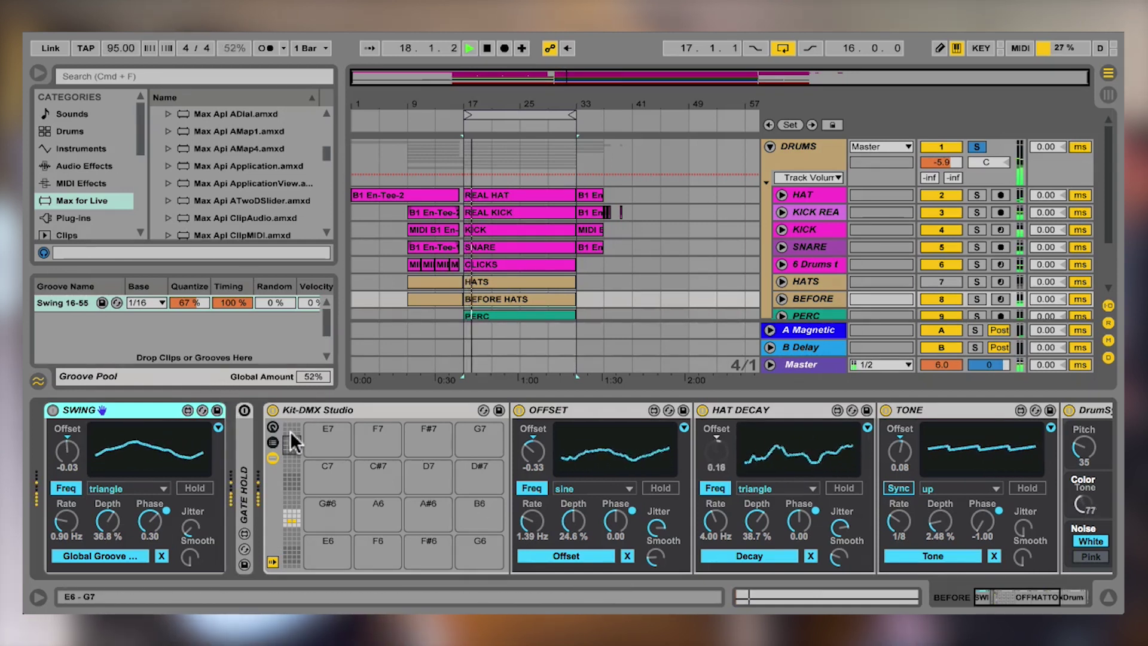
Listen to the soloed drums with the swing modulation, viewing the rest of the hat's device chain, and stop playback
left_click(1003, 593)
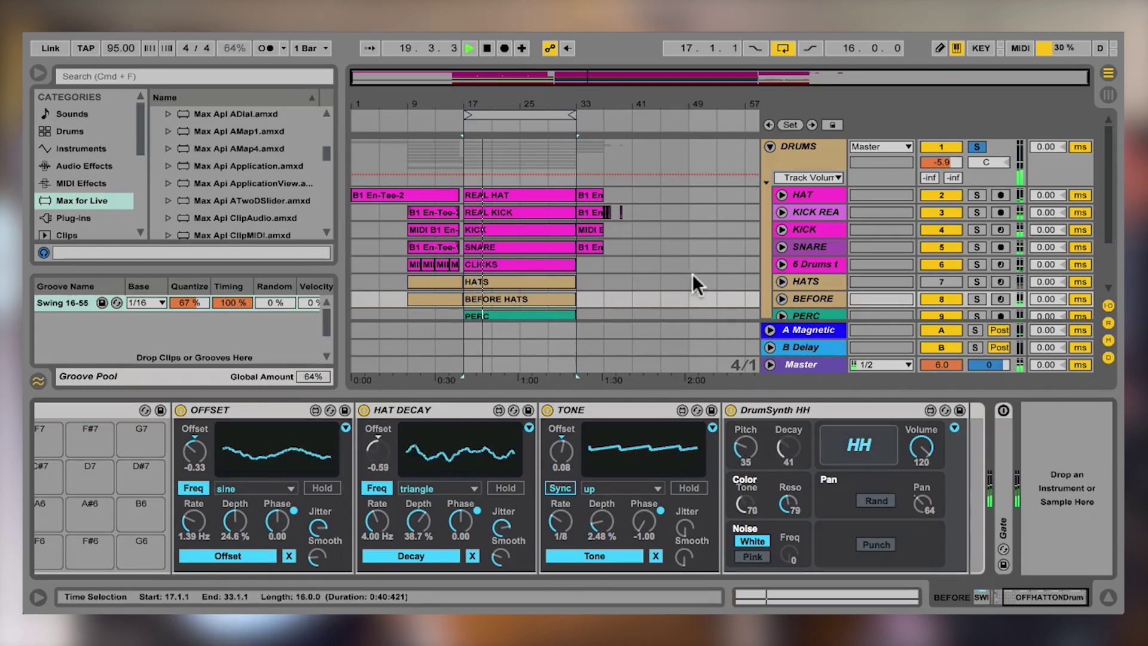
scroll(692, 274, "down", 3)
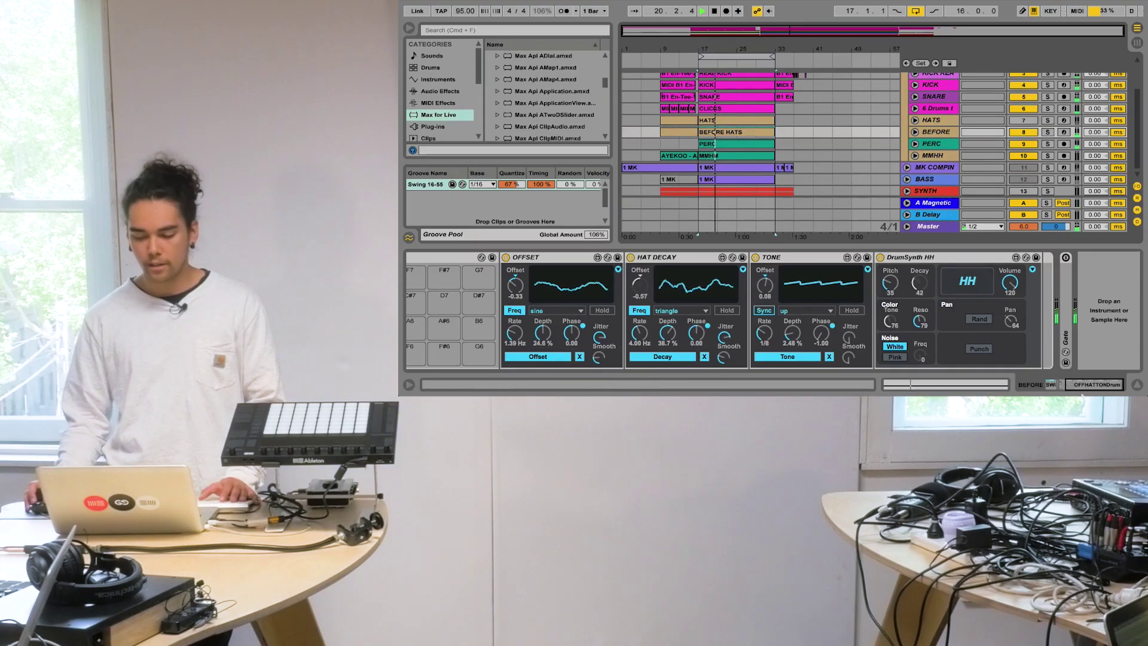
key("space")
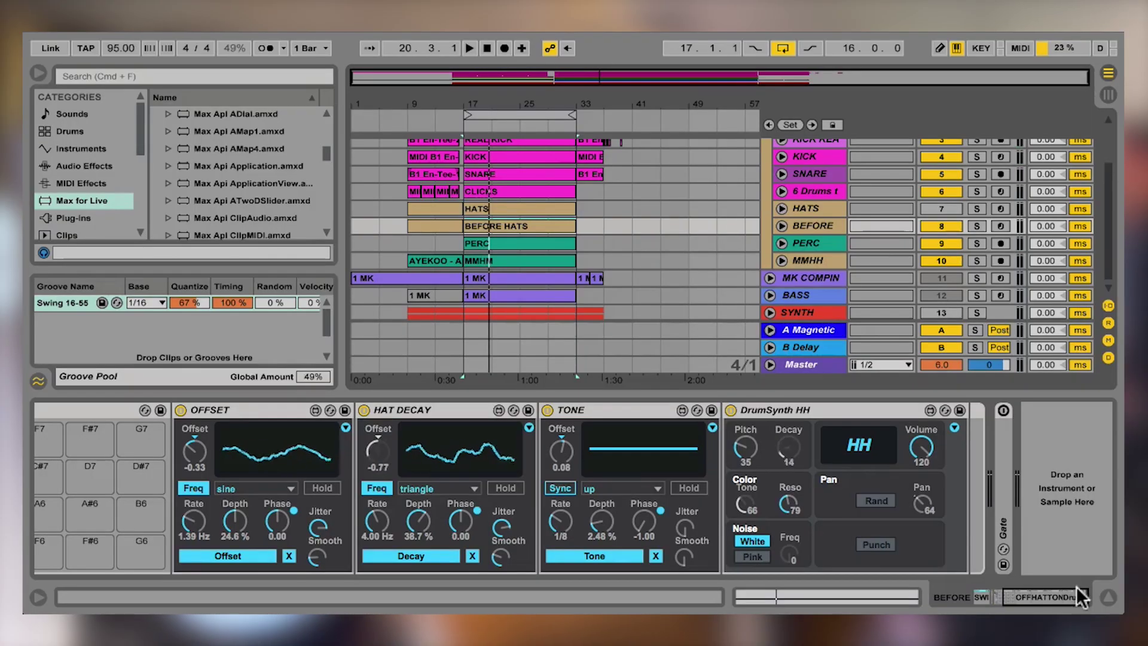
Expand the Gate at the end of the BEFORE device chain and enable it with its sidechain fed from KICK
left_click(1092, 382)
left_click_drag(1044, 591, 1110, 574)
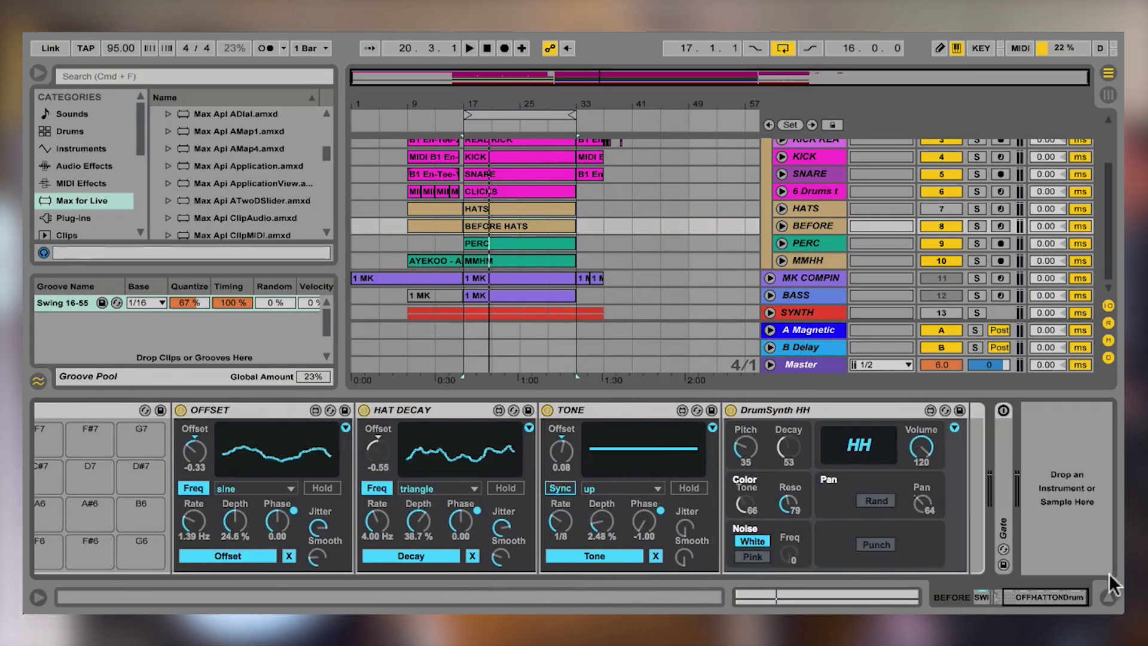
double_click(1002, 501)
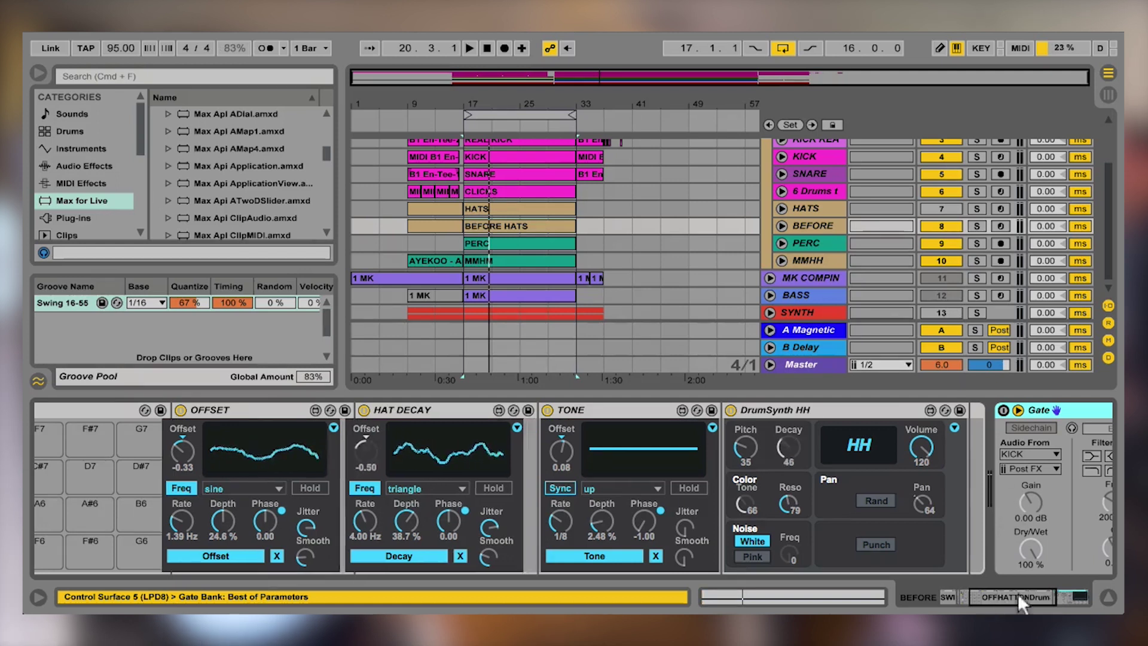
left_click_drag(1018, 593, 1038, 583)
left_click(615, 410)
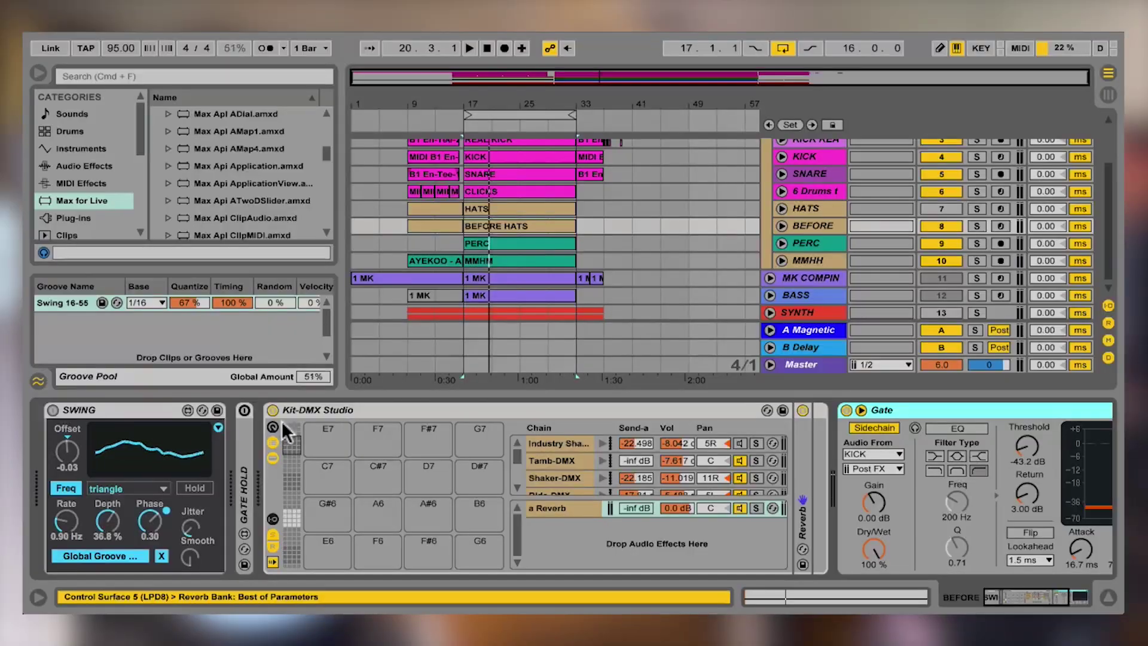
Expand and enable the GATE HOLD LFO, and play the BEFORE track while viewing the modulated Gate
double_click(245, 446)
mouse_move(1029, 594)
left_mouse_down()
mouse_move(1099, 594)
mouse_move(1011, 598)
left_mouse_up()
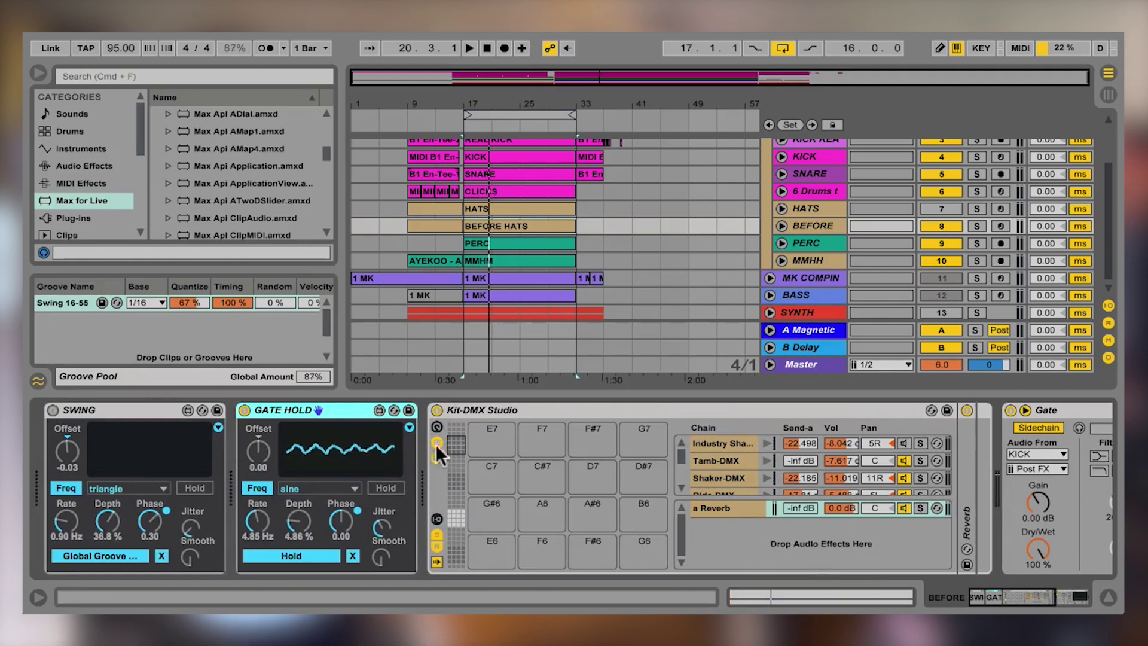
left_click(803, 229)
key("space")
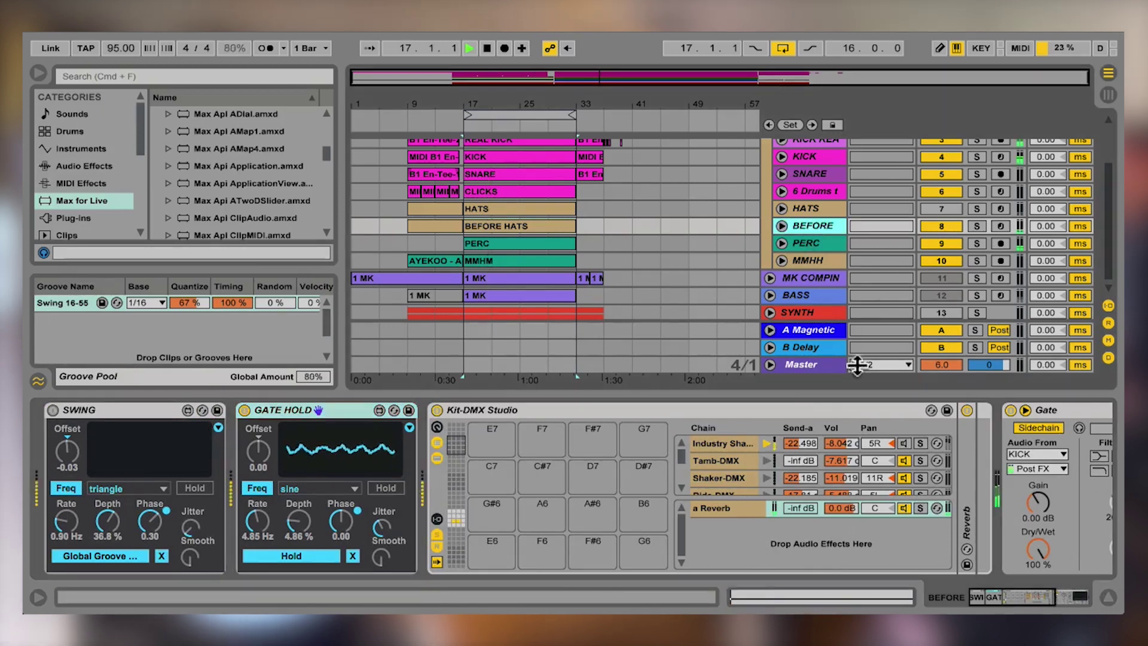
left_click_drag(1052, 605, 1045, 592)
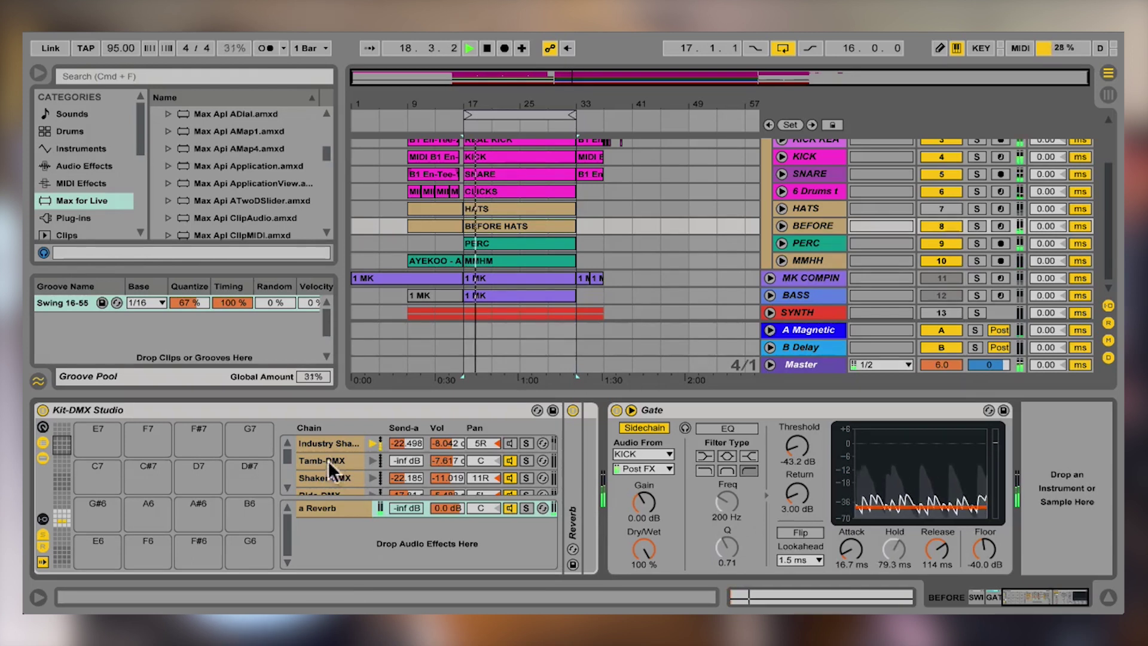
Show the DrumSynth HH chain's devices in the Kit-DMX Studio rack, review the full chain, and reselect the BEFORE track
scroll(334, 472, "down", 3)
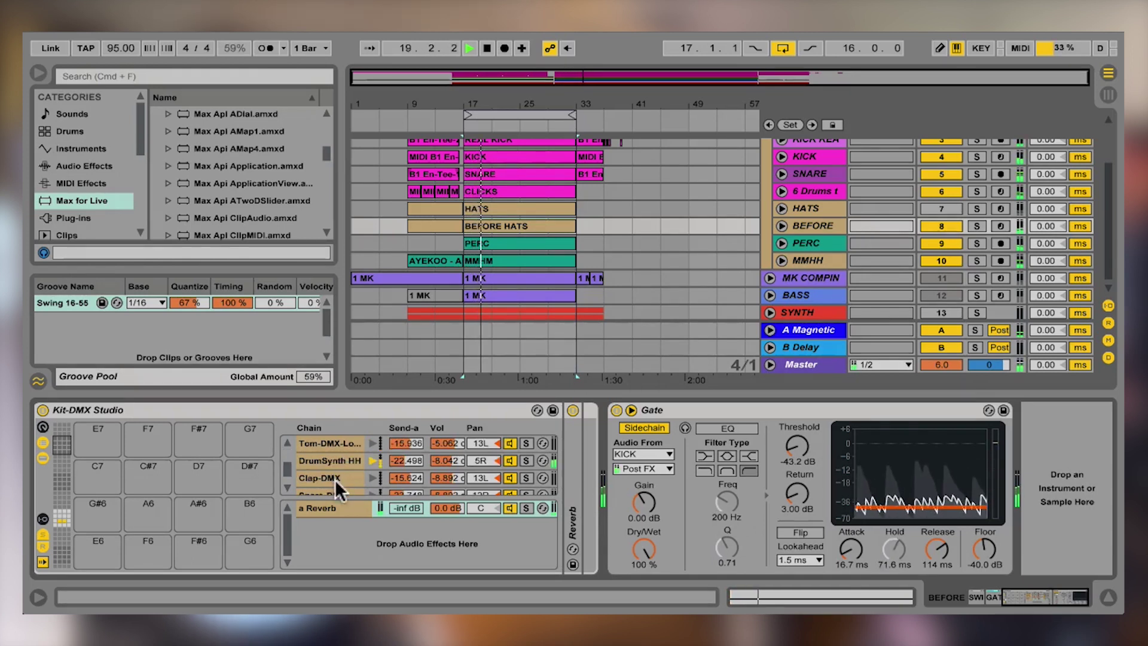
left_click(337, 461)
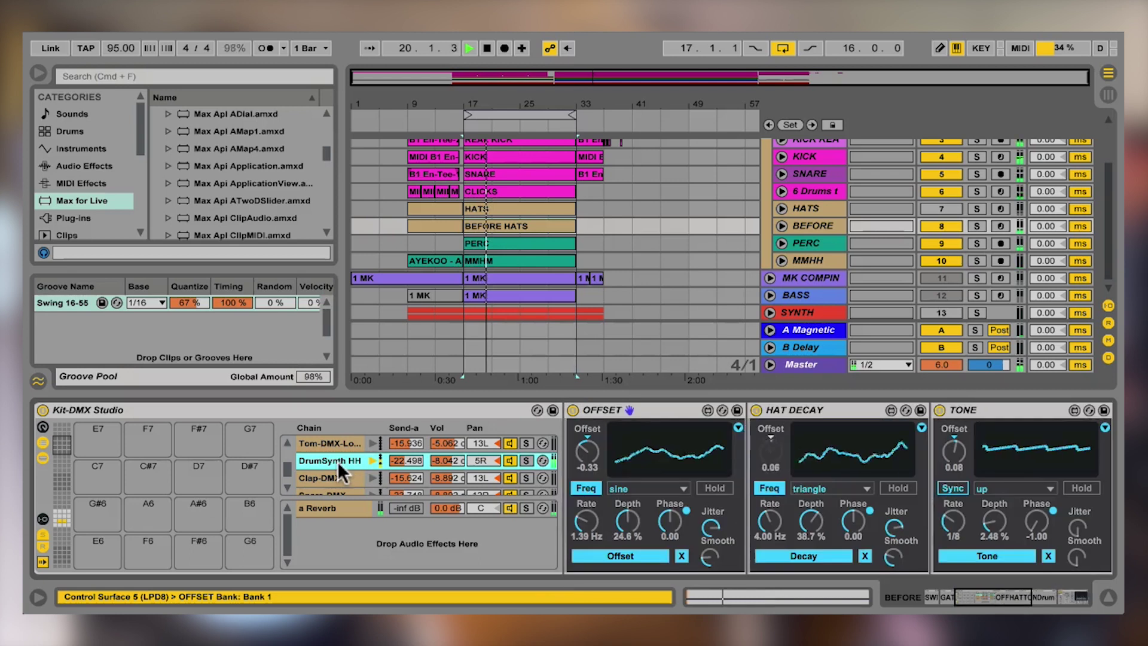
left_click(1053, 592)
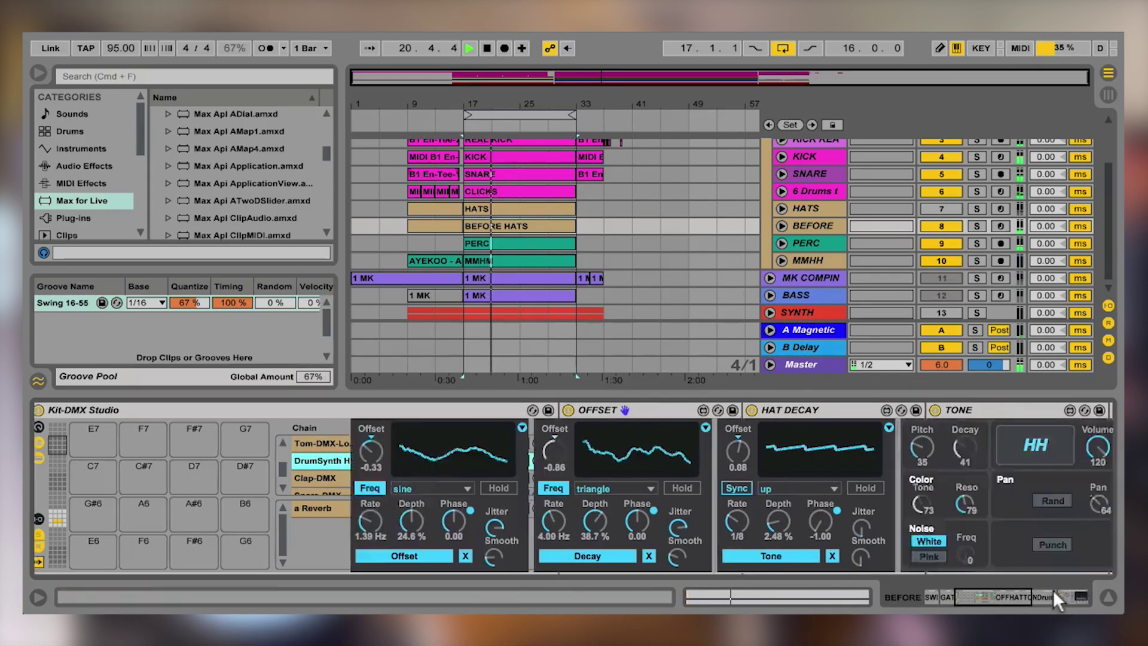
left_click(1064, 589)
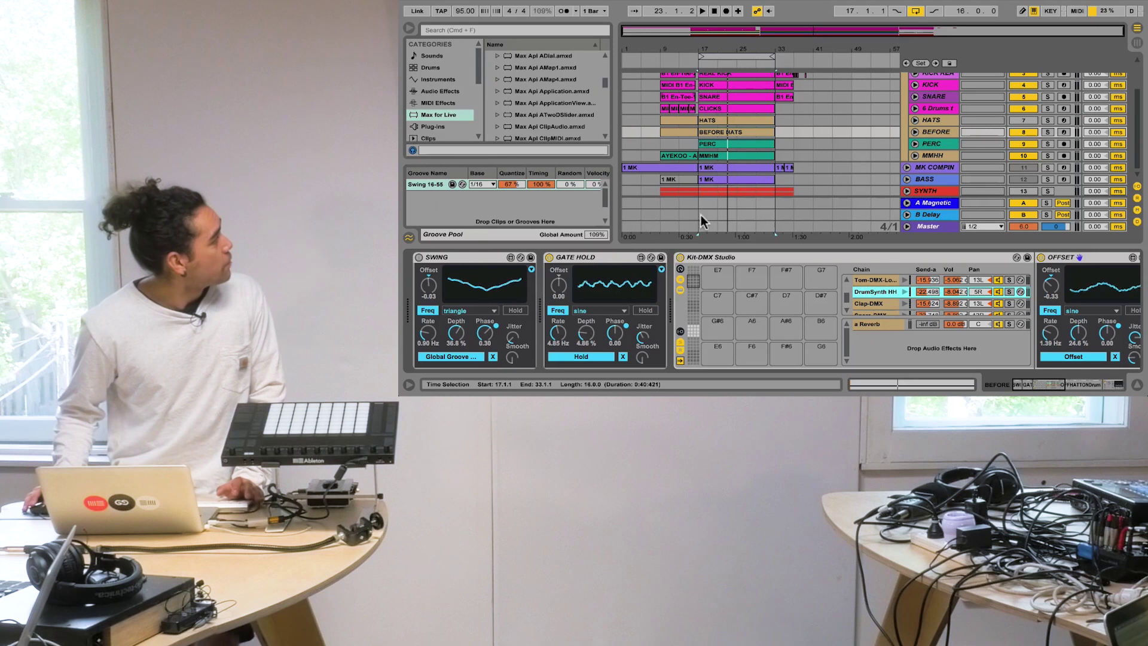
left_click(944, 136)
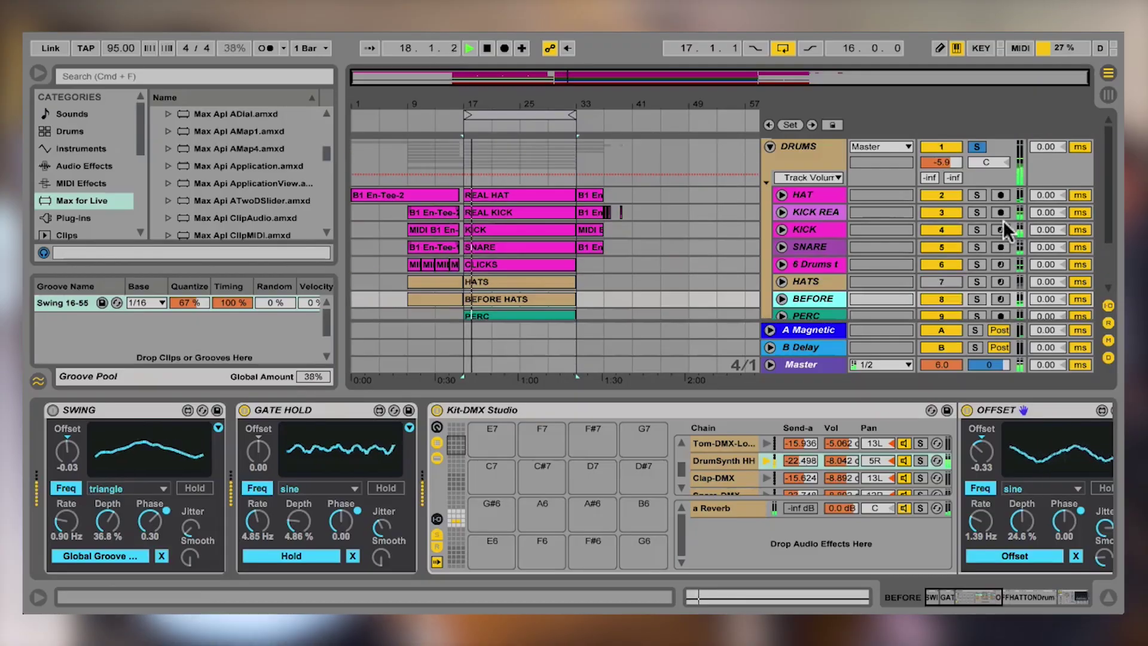
Turn off solo on the DRUMS group and activate the SYNTH group track
left_click(977, 146)
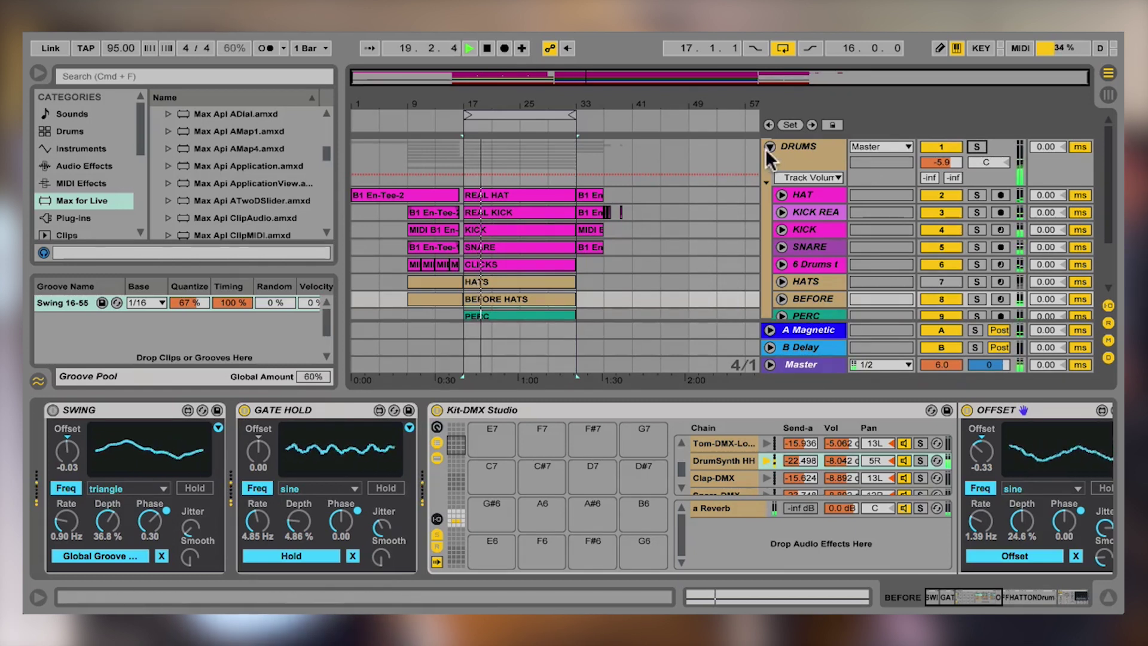
scroll(804, 199, "down", 4)
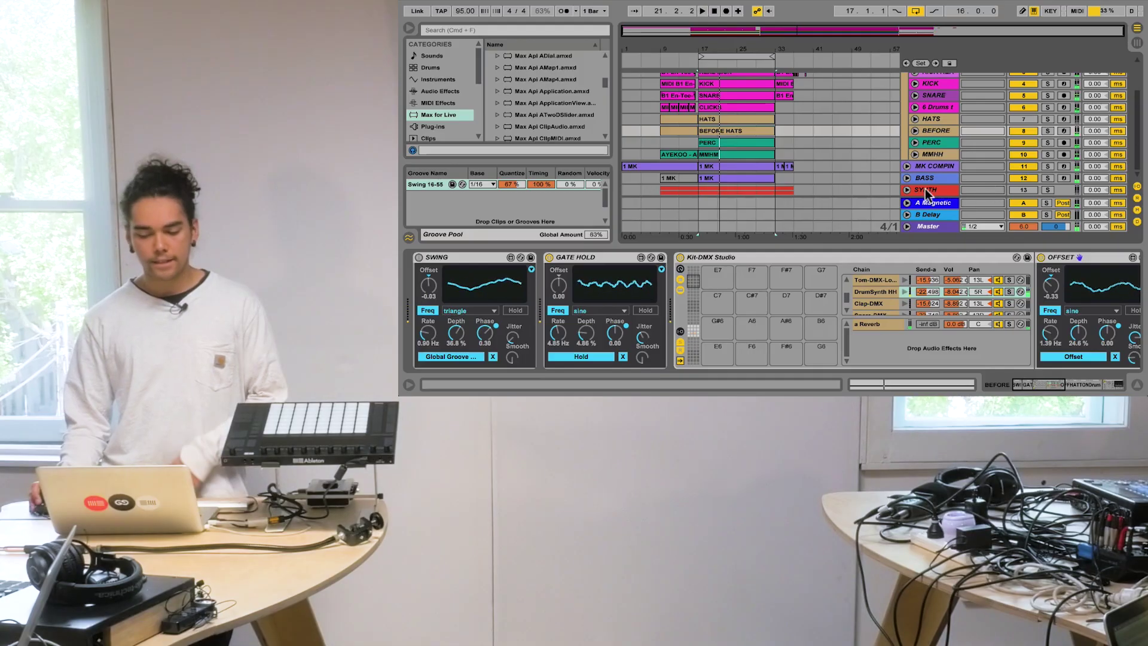
left_click(925, 189)
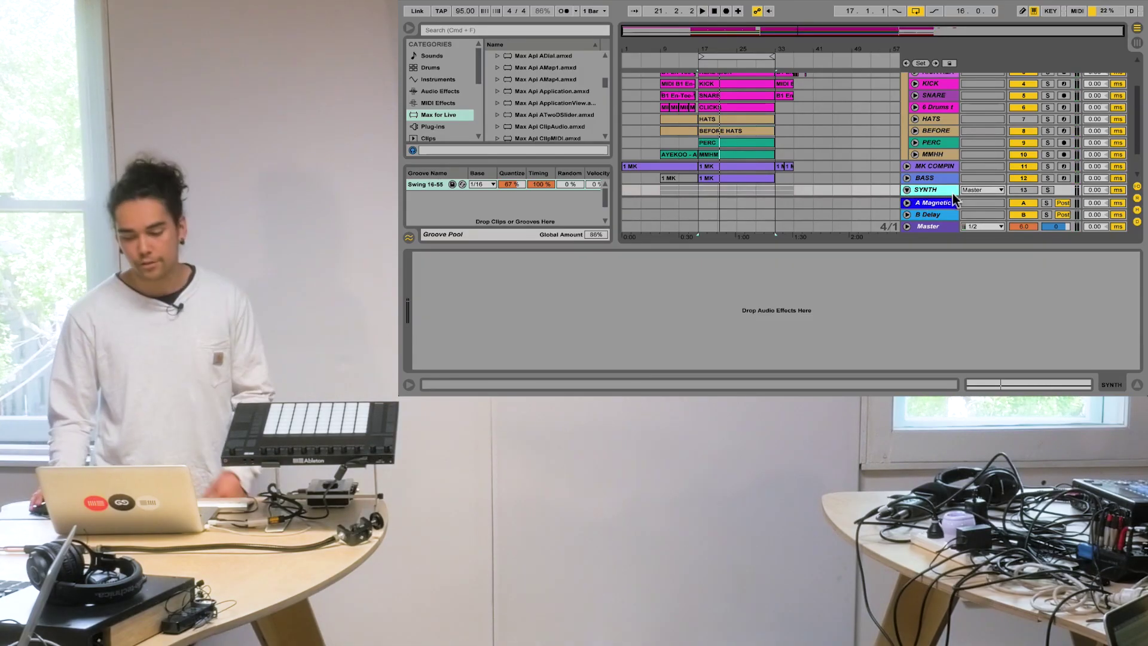
left_click(1023, 190)
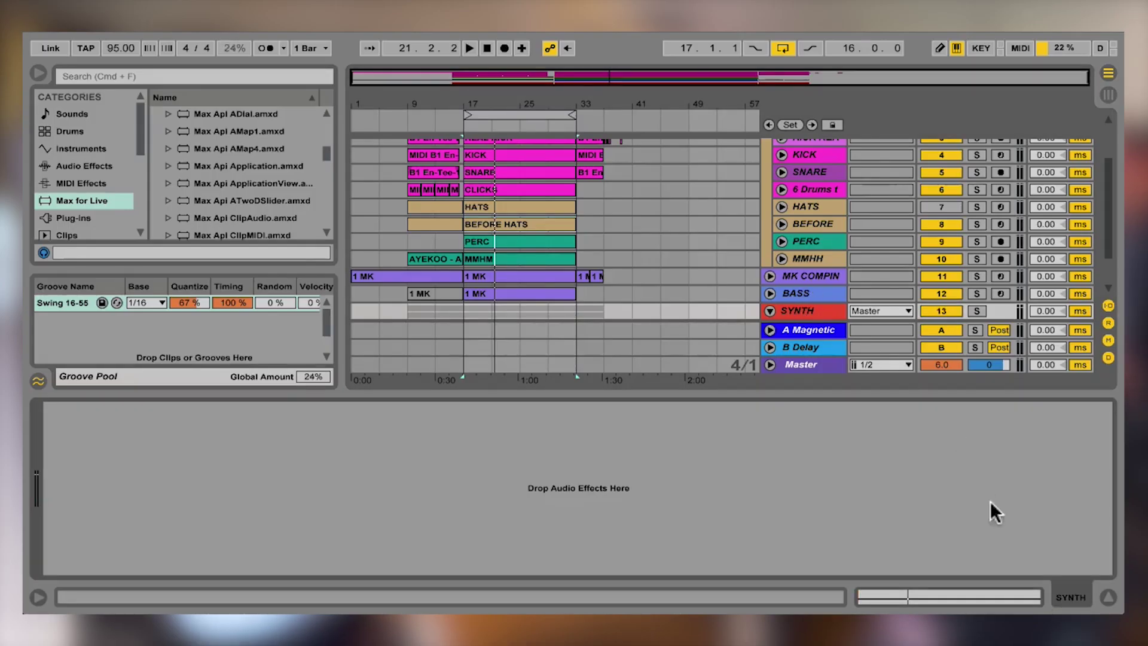
Show the SYNTH1 track's device chain inside the SYNTH group and play the song from bar 17
left_click(1106, 595)
double_click(800, 418)
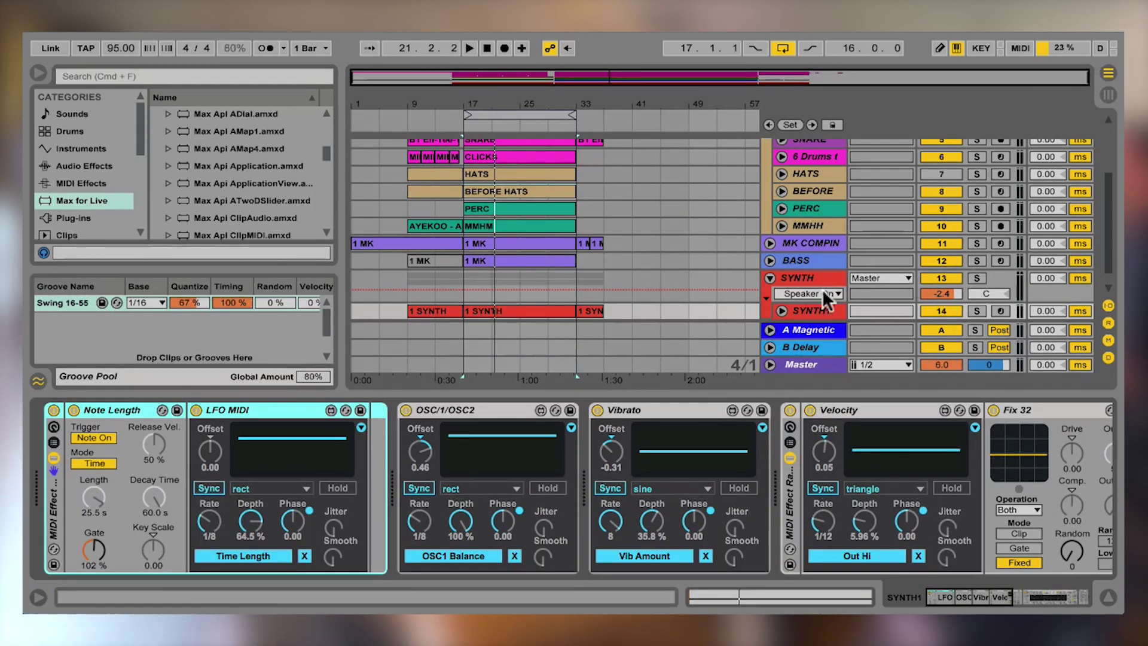
left_click(466, 127)
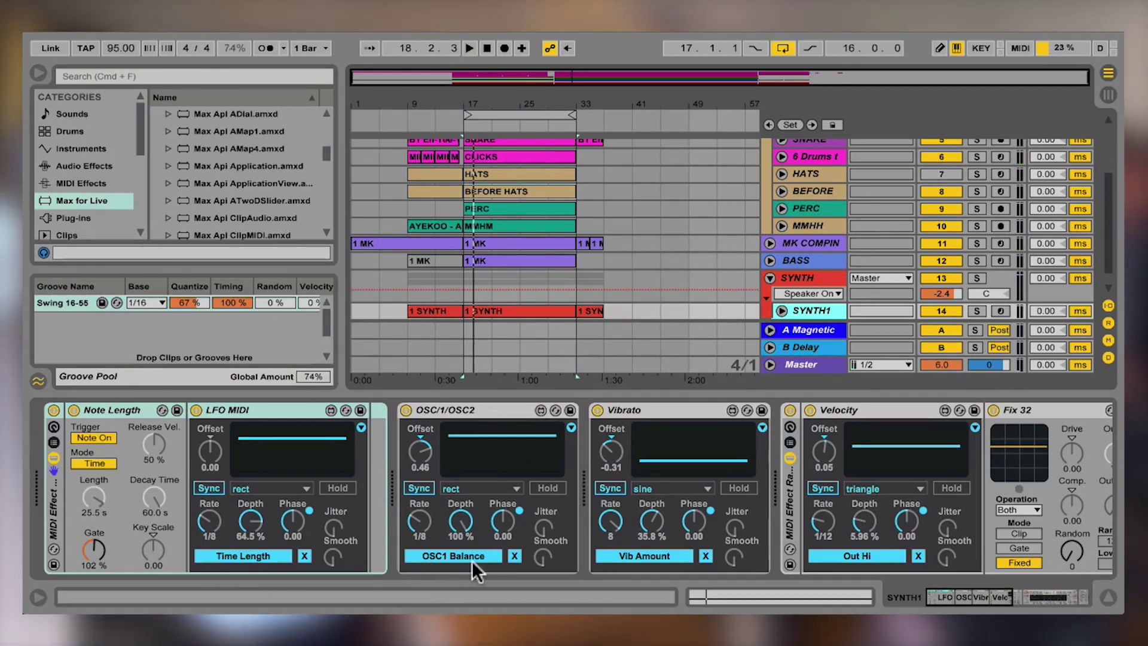
Review the SYNTH1 device chain from the Note Length and LFO devices through Velocity to the Analog synth
left_click_drag(968, 598, 1008, 596)
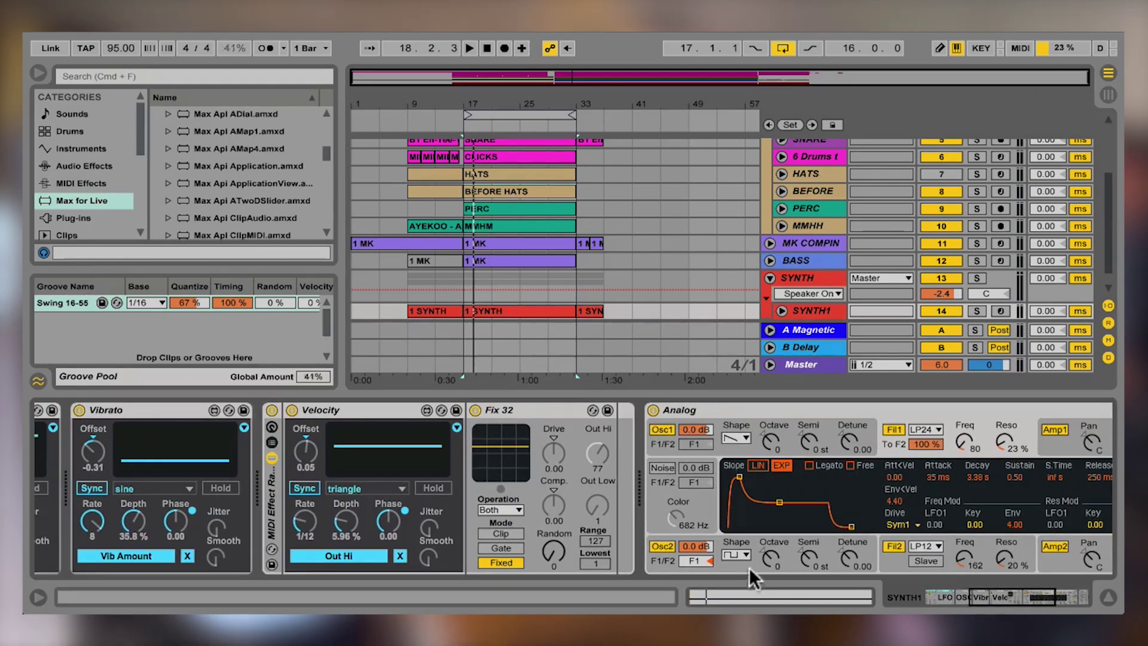
left_click_drag(1008, 599, 968, 597)
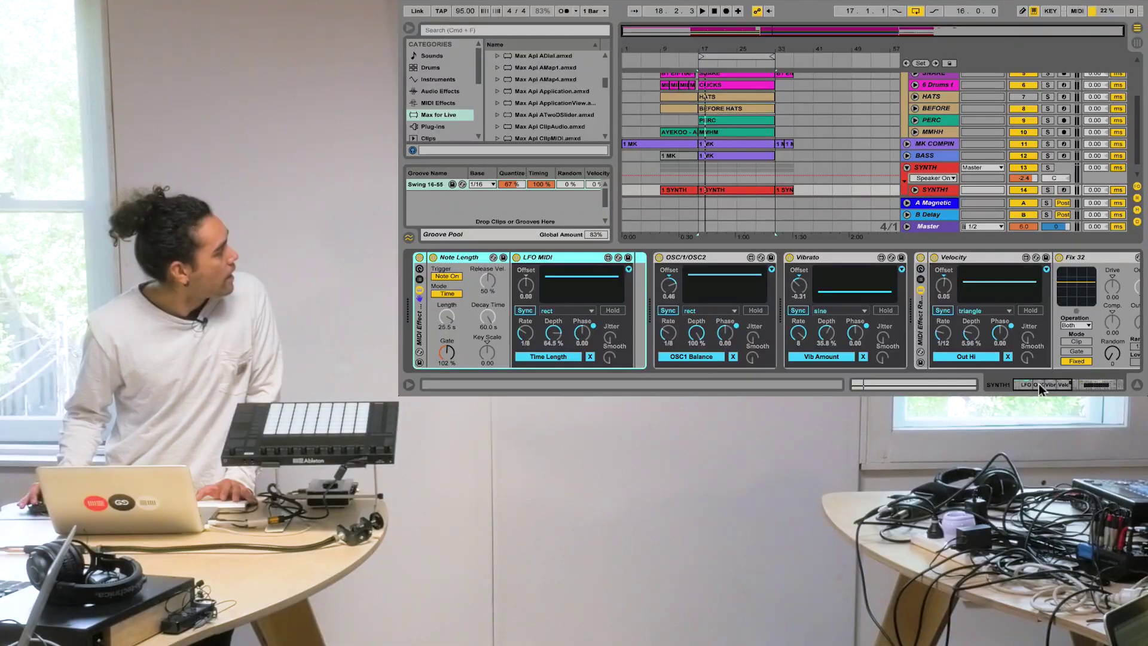
left_click_drag(1038, 384, 1056, 385)
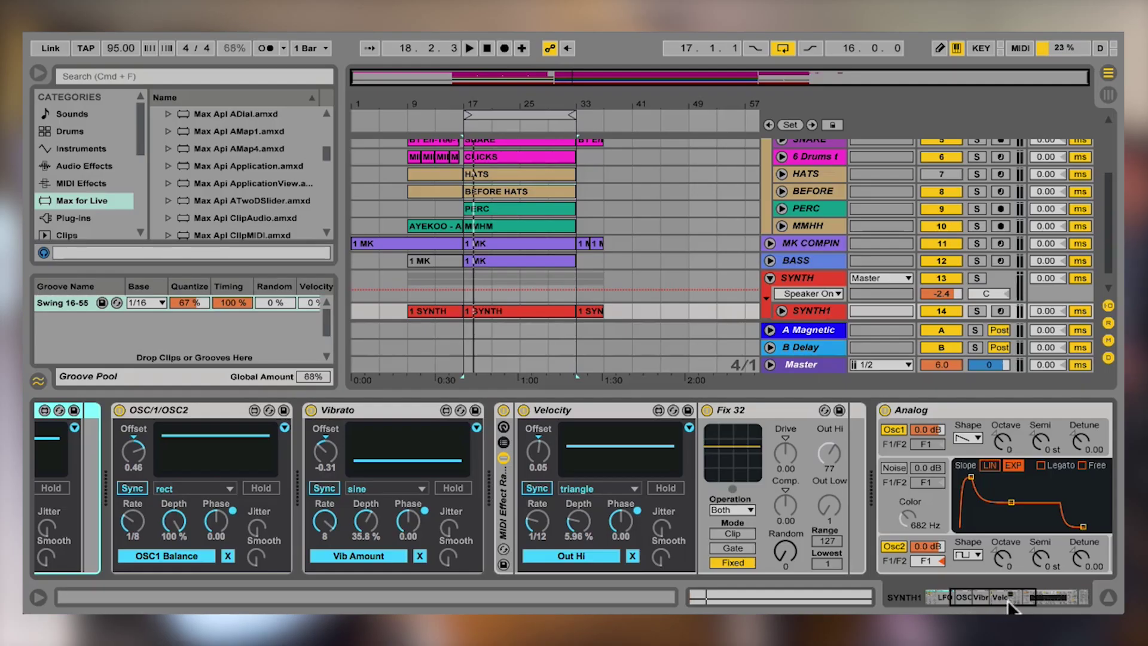
left_click_drag(1013, 601, 1035, 603)
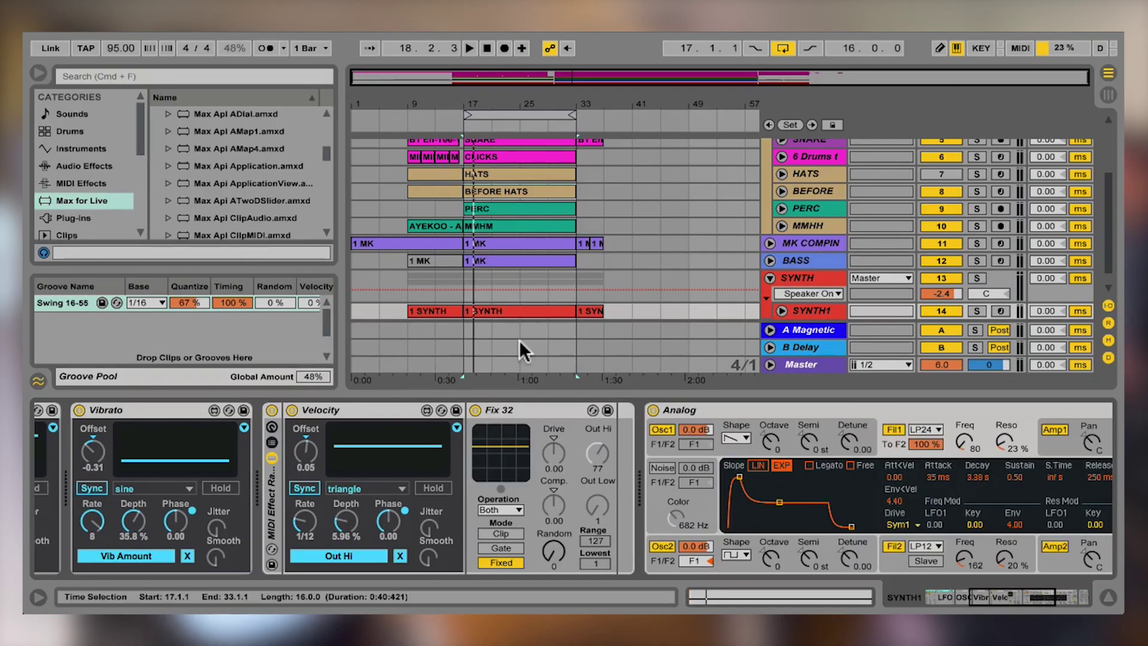